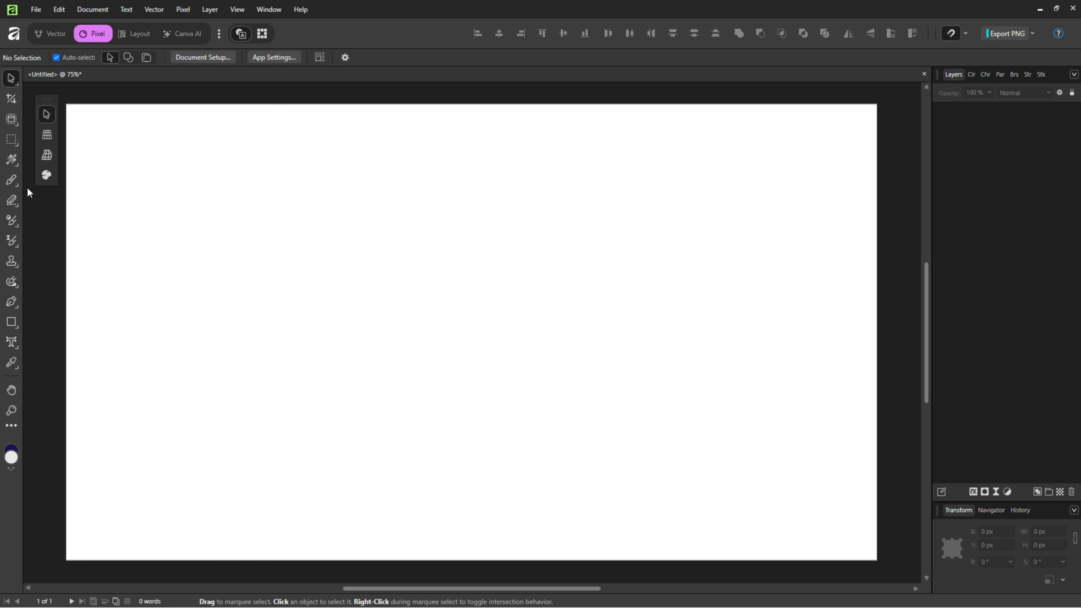
# Set up the Paint Brush with the Gradual Acrylic Sand Paper 01 brush from the Acrylics category and a 50 px width.
pyautogui.click(16, 185)
pyautogui.click(39, 179)
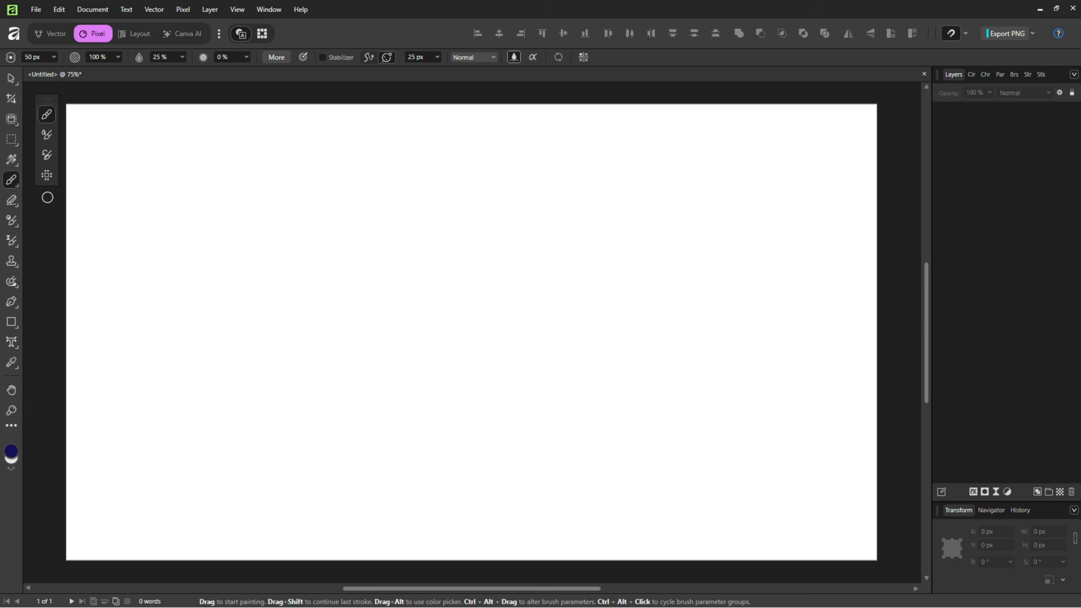
pyautogui.click(1011, 75)
pyautogui.click(1011, 106)
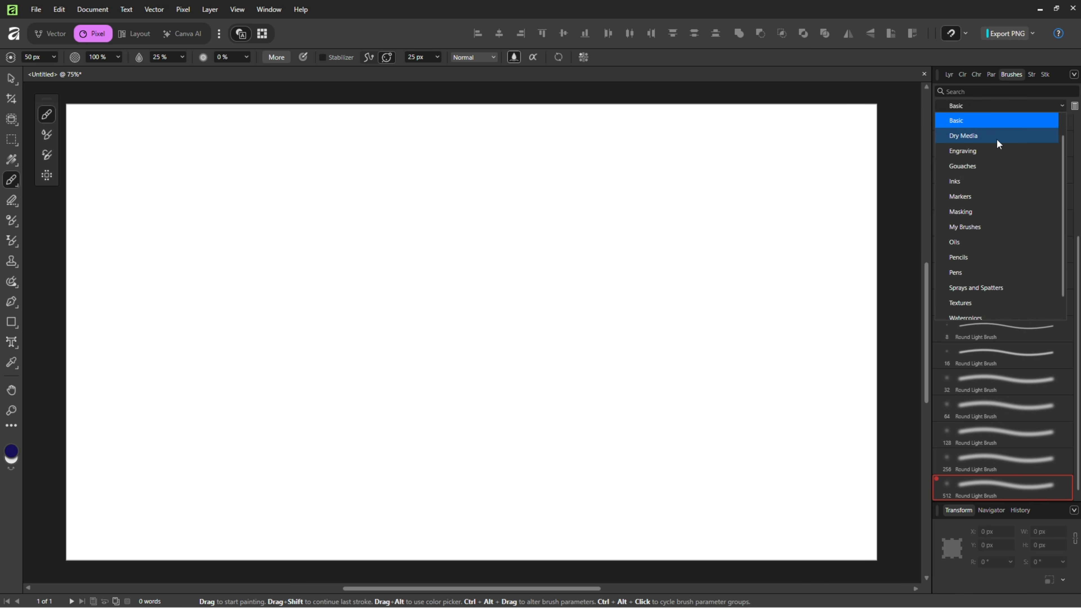
pyautogui.scroll(1, 997, 139)
pyautogui.click(988, 119)
pyautogui.click(991, 232)
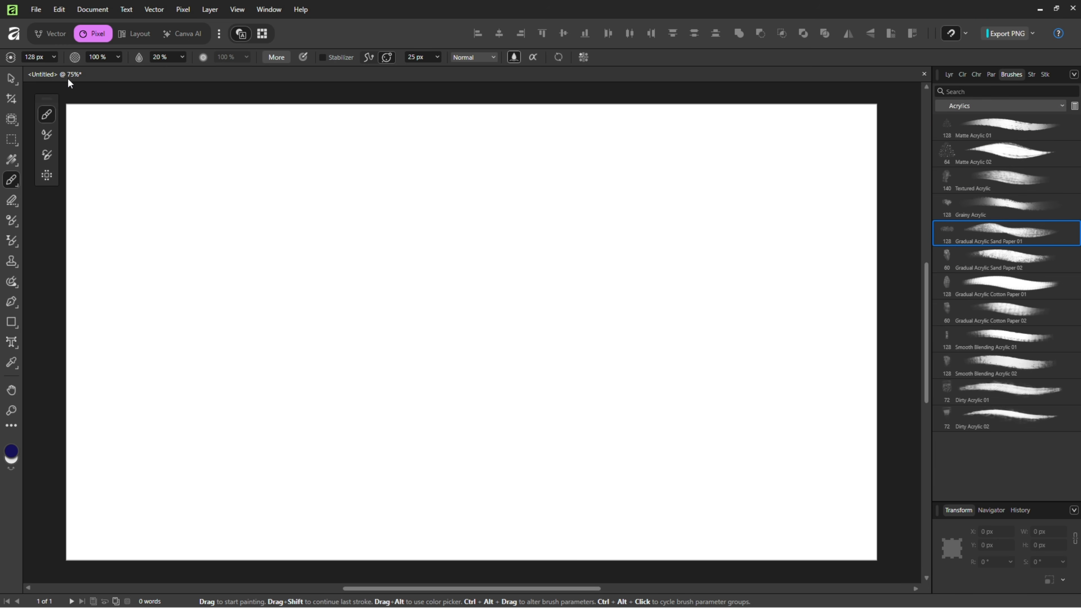
pyautogui.click(45, 57)
pyautogui.write('50')
pyautogui.press('Return')
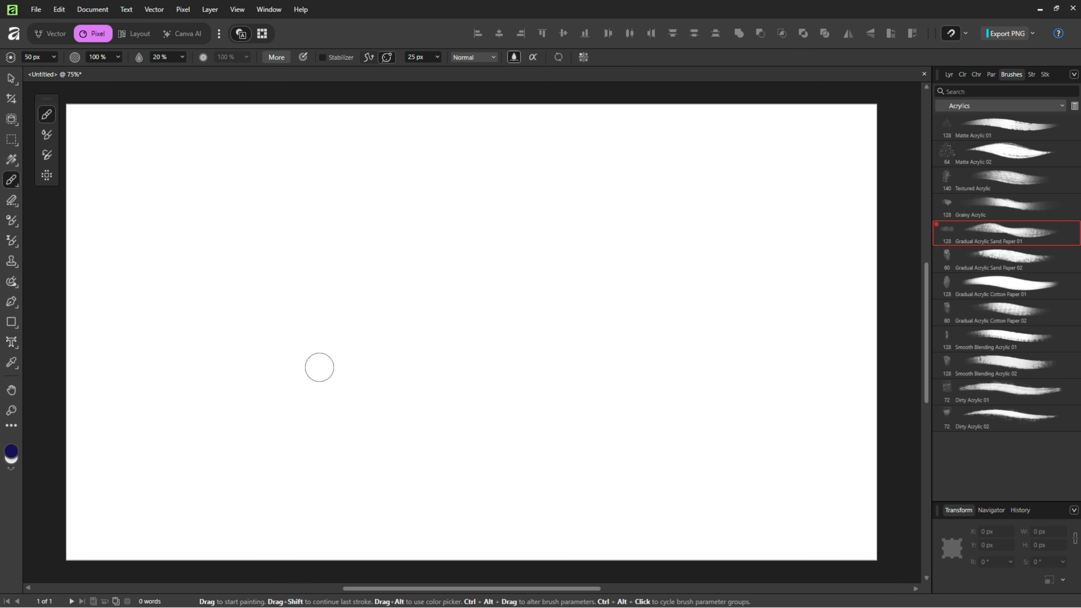
# Paint three long, gently rising strokes across the middle of the canvas and four steep strokes above them.
pyautogui.moveTo(309, 385); pyautogui.dragTo(592, 334)
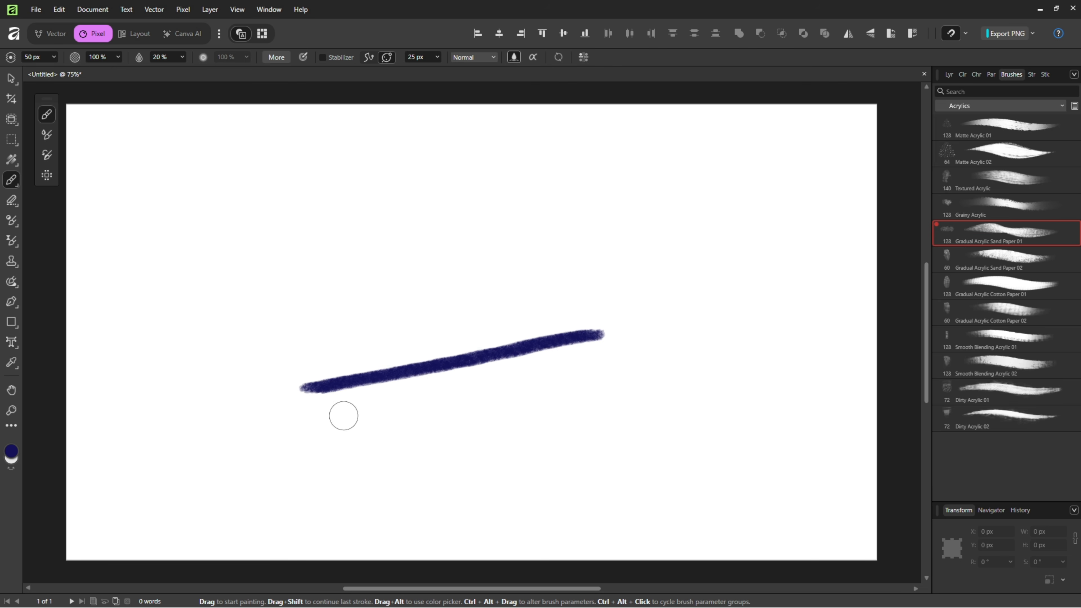
pyautogui.moveTo(330, 411); pyautogui.dragTo(679, 352)
pyautogui.moveTo(388, 424); pyautogui.dragTo(672, 375)
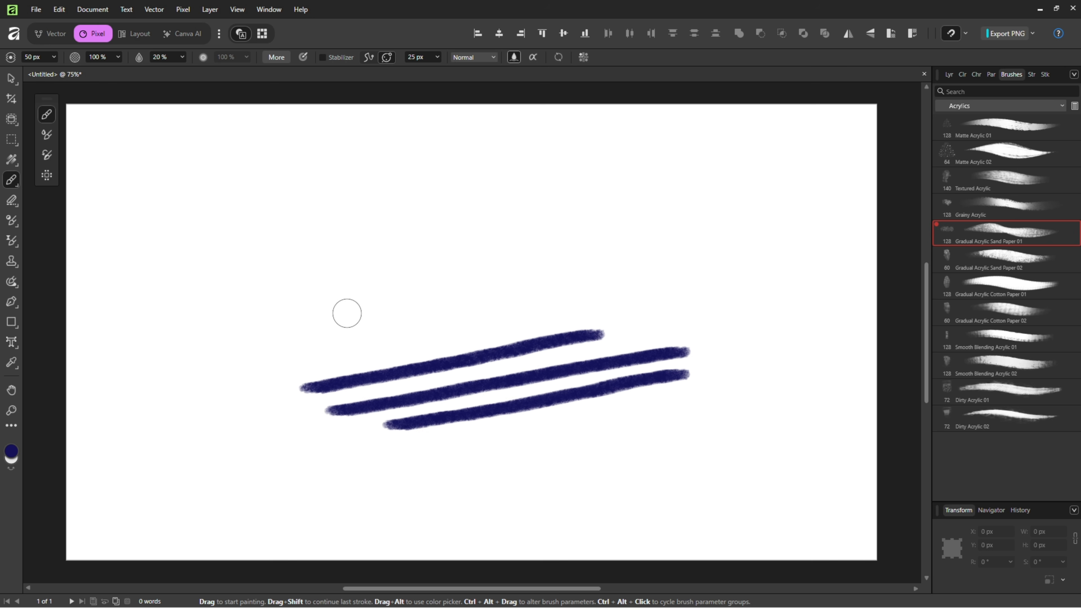
pyautogui.moveTo(340, 319); pyautogui.dragTo(398, 166)
pyautogui.moveTo(372, 332)
pyautogui.mouseDown()
pyautogui.moveTo(426, 260)
pyautogui.moveTo(454, 165)
pyautogui.mouseUp()
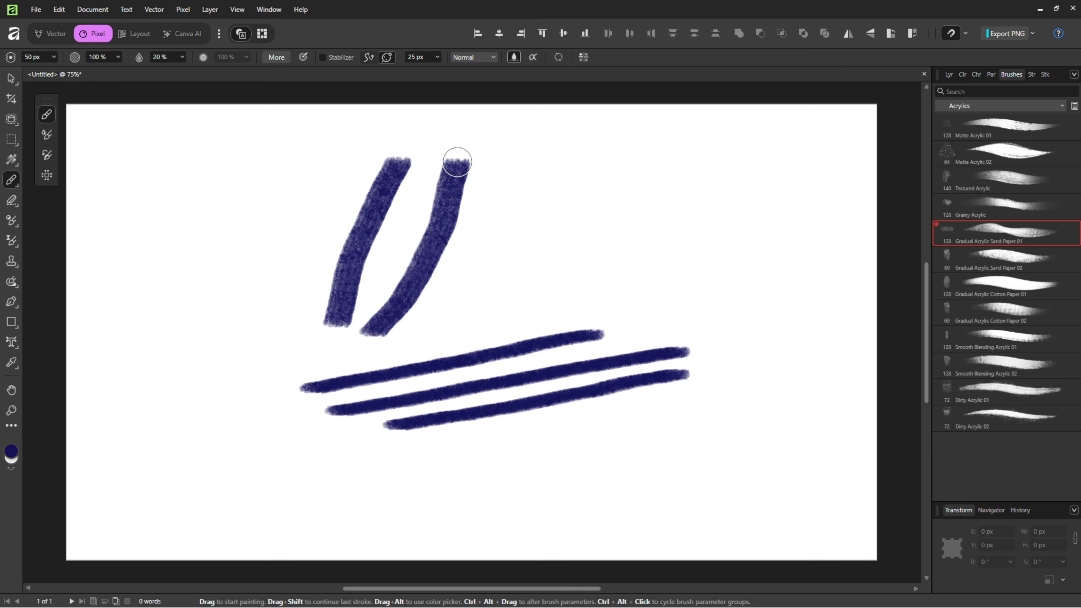
pyautogui.moveTo(435, 330); pyautogui.dragTo(521, 146)
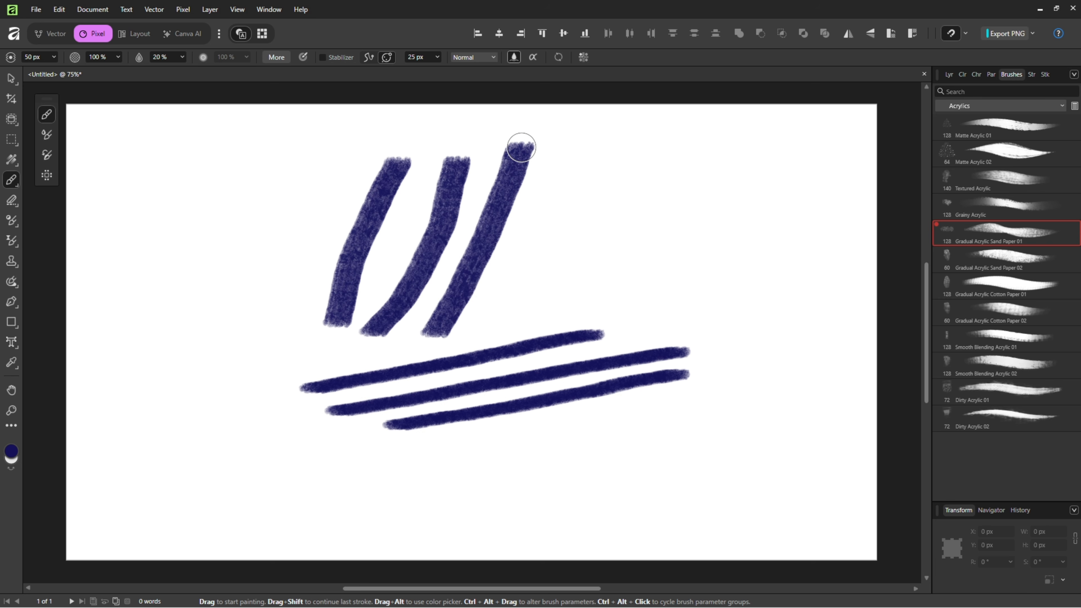
pyautogui.moveTo(502, 317); pyautogui.dragTo(553, 169)
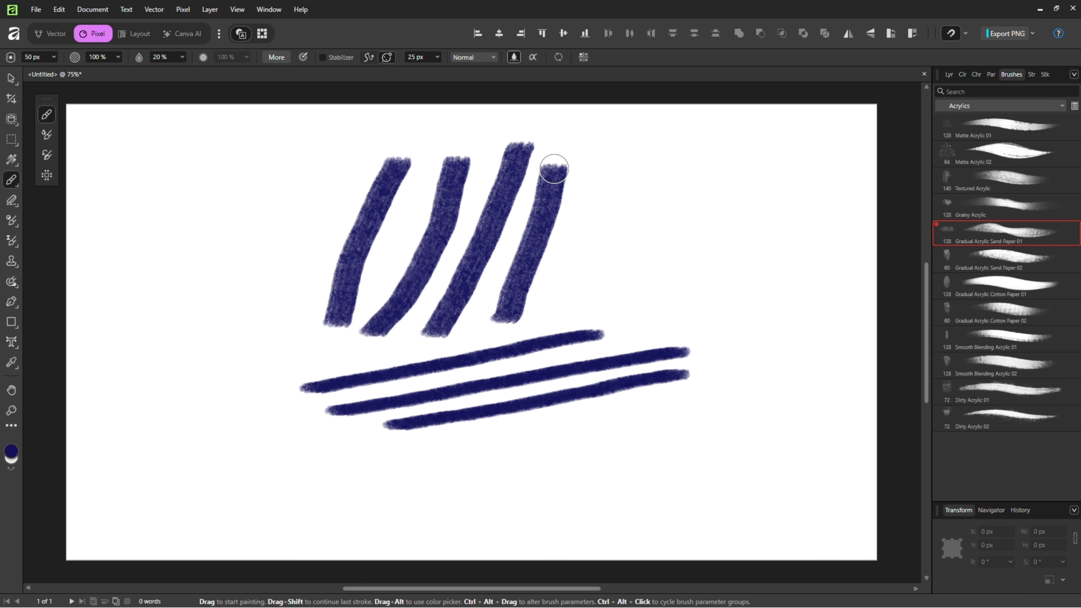
# Delete the Pixel layer holding the painted strokes.
pyautogui.click(950, 75)
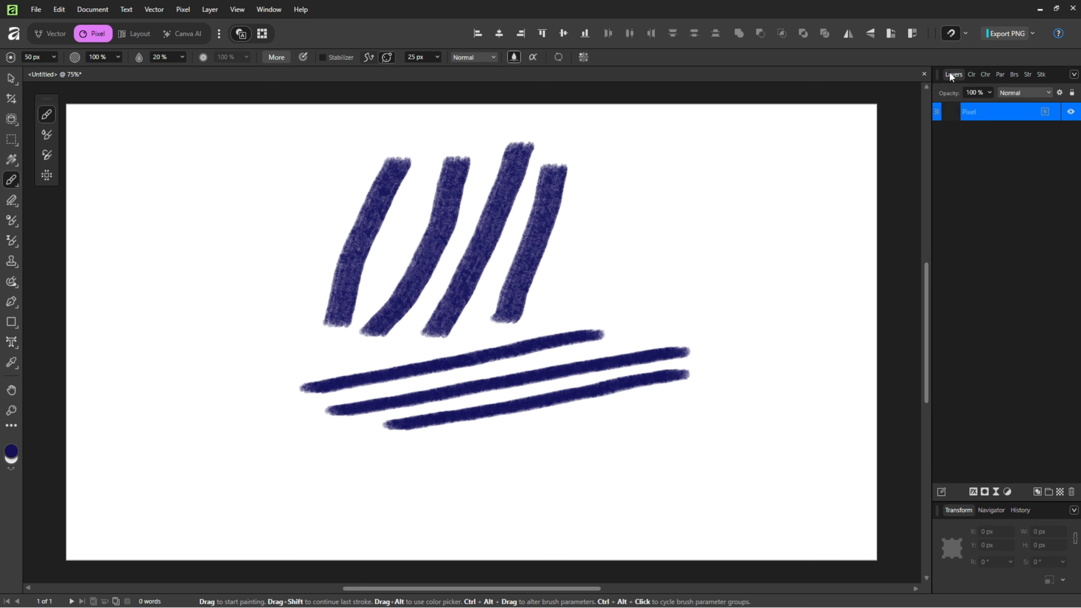
pyautogui.moveTo(993, 108)
pyautogui.mouseDown()
pyautogui.moveTo(992, 476)
pyautogui.moveTo(1072, 494)
pyautogui.mouseUp()
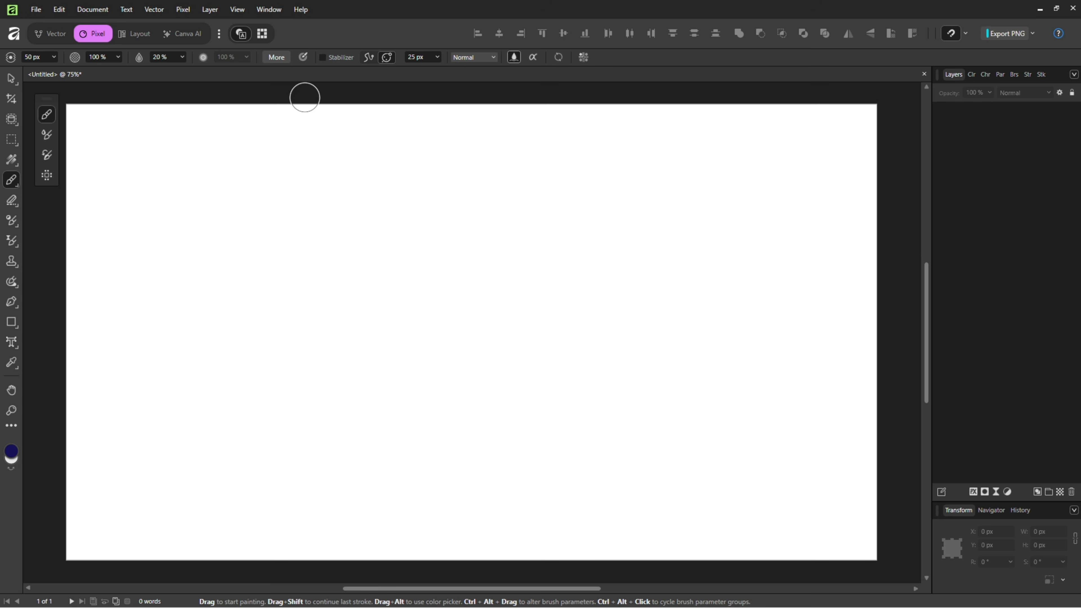
# Rotate the canvas view one increment left, and bring it back with one rotation right.
pyautogui.click(246, 15)
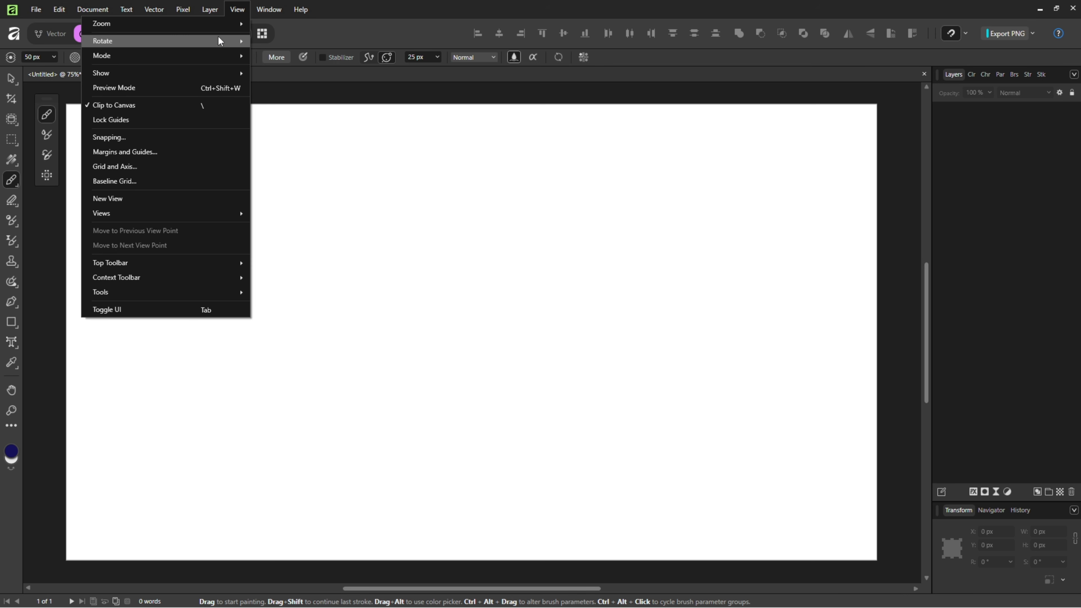
pyautogui.moveTo(215, 39)
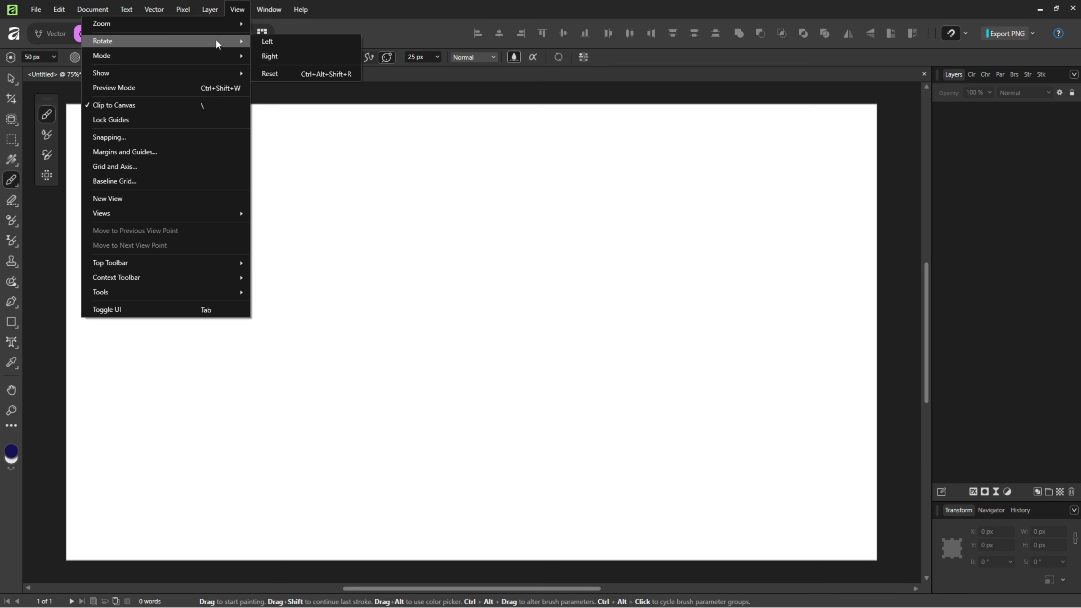
pyautogui.click(274, 42)
pyautogui.click(238, 10)
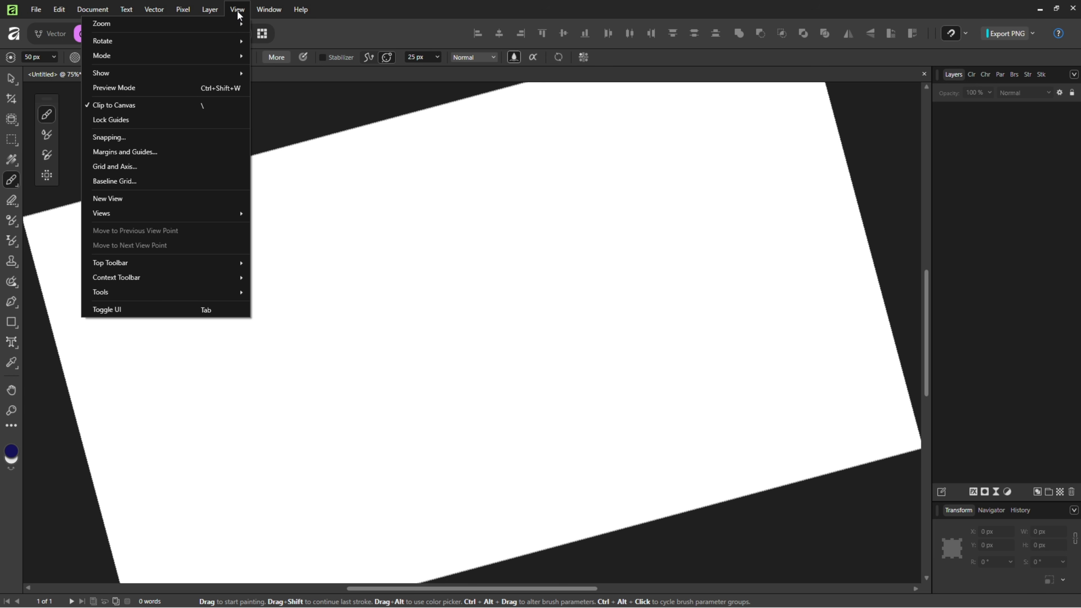
pyautogui.moveTo(227, 39)
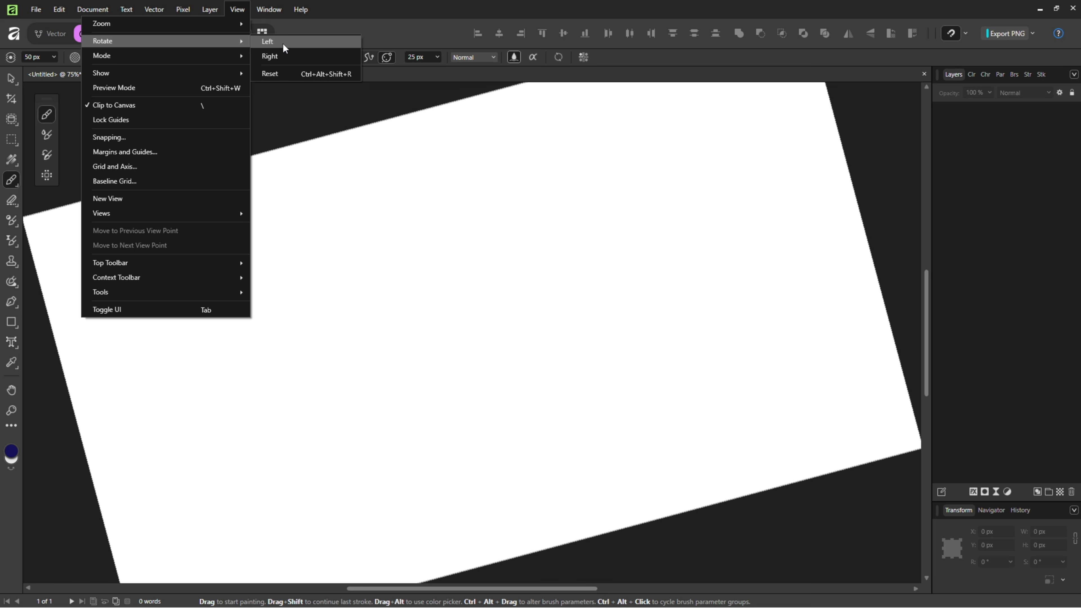
pyautogui.click(277, 57)
# Rotate the canvas view one increment right, and bring it back with one rotation left.
pyautogui.click(240, 11)
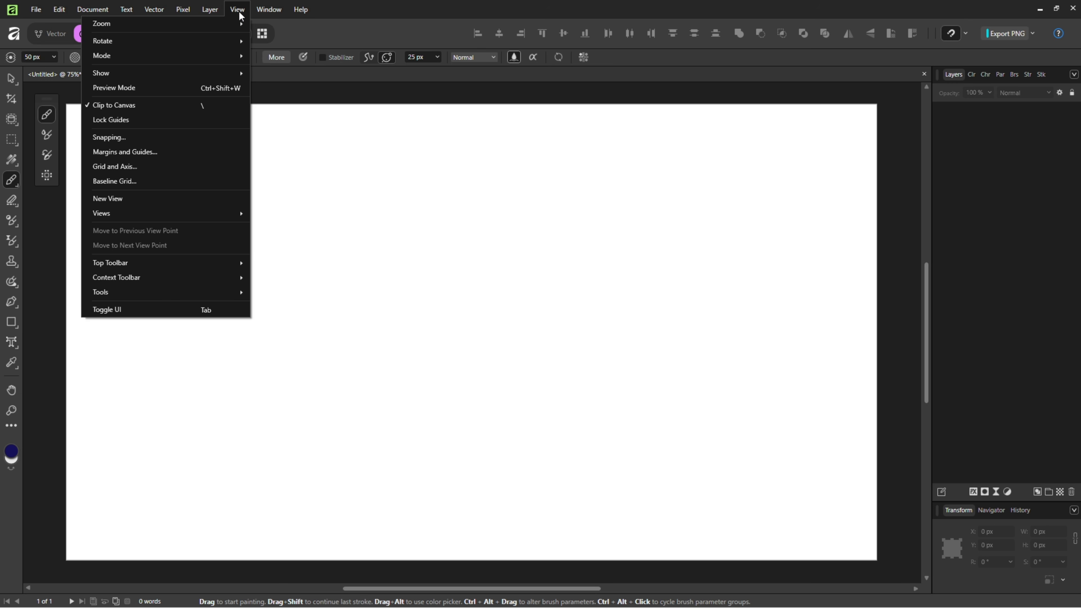
pyautogui.moveTo(232, 39)
pyautogui.click(282, 57)
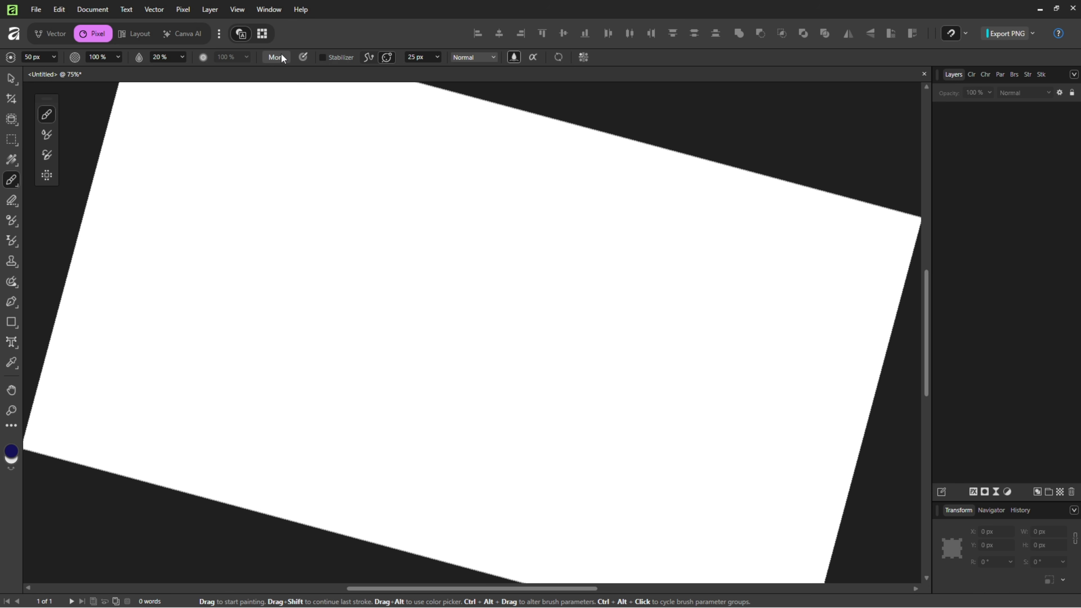
pyautogui.click(243, 11)
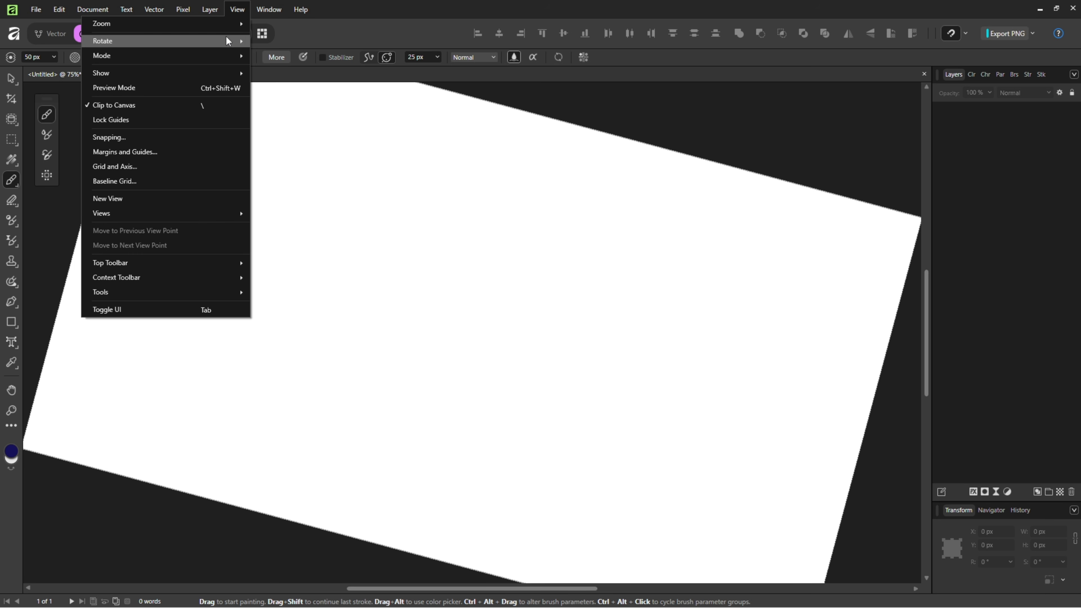
pyautogui.moveTo(226, 38)
pyautogui.click(260, 42)
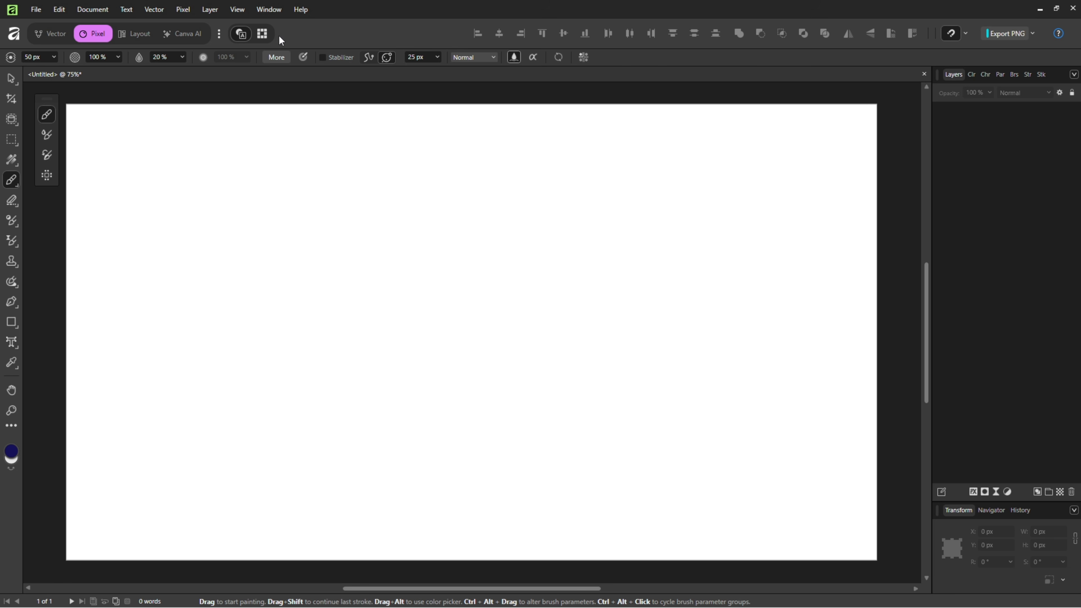
# Enable canvas rotation with Alt+scroll wheel in the Tools settings and close the settings.
pyautogui.click(60, 9)
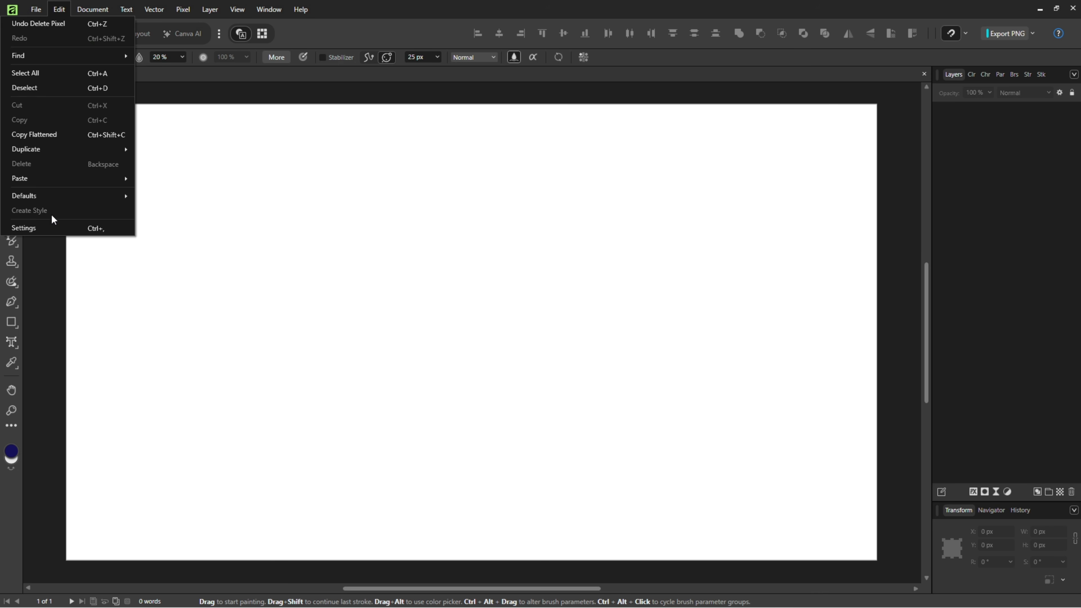
pyautogui.click(27, 229)
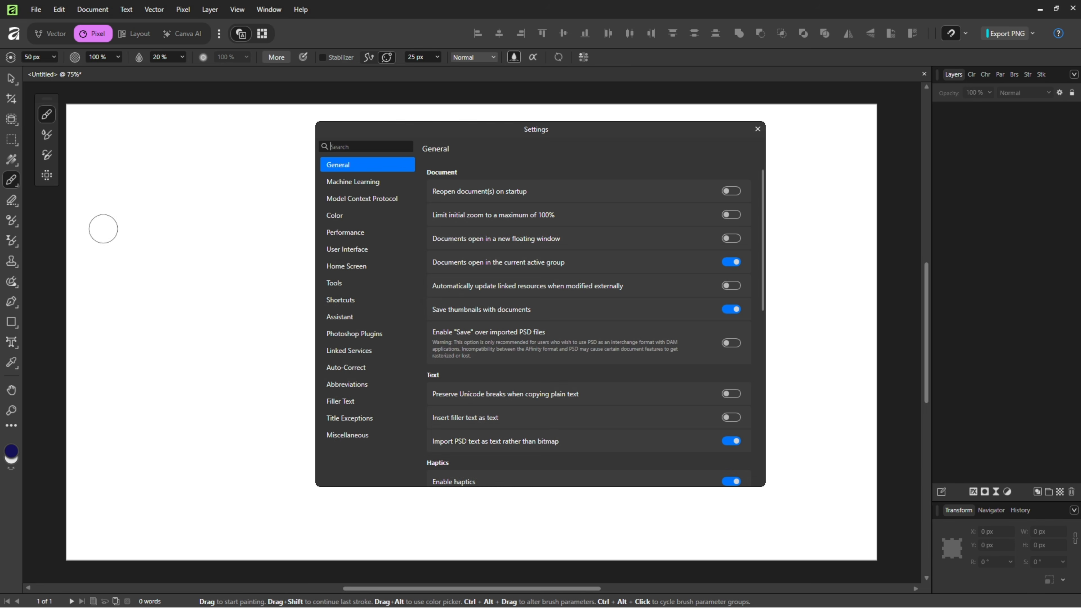
pyautogui.click(340, 283)
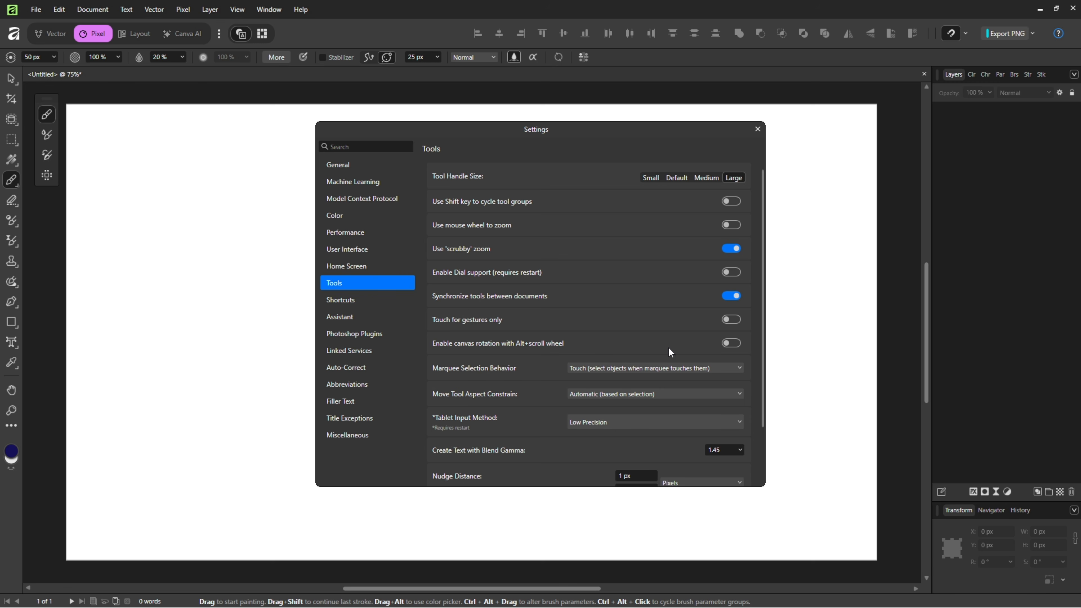
pyautogui.click(733, 345)
pyautogui.click(756, 130)
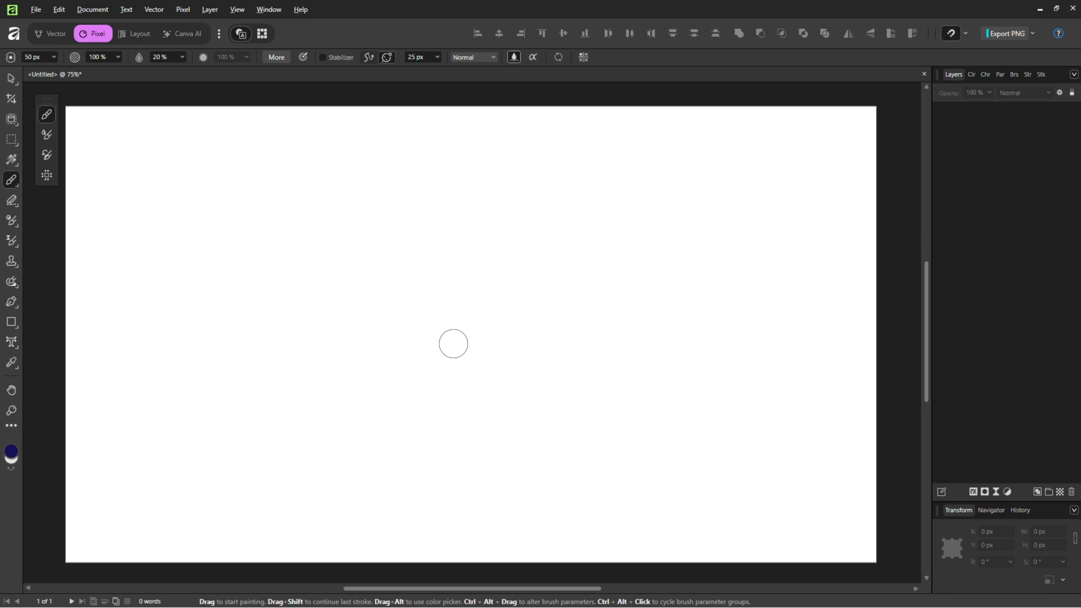
# Try the scroll-wheel canvas rotation in both directions around the canvas centre, with the view zoomed out to 50%.
pyautogui.keyDown('alt'); pyautogui.scroll(3, 453, 343); pyautogui.keyUp('alt')
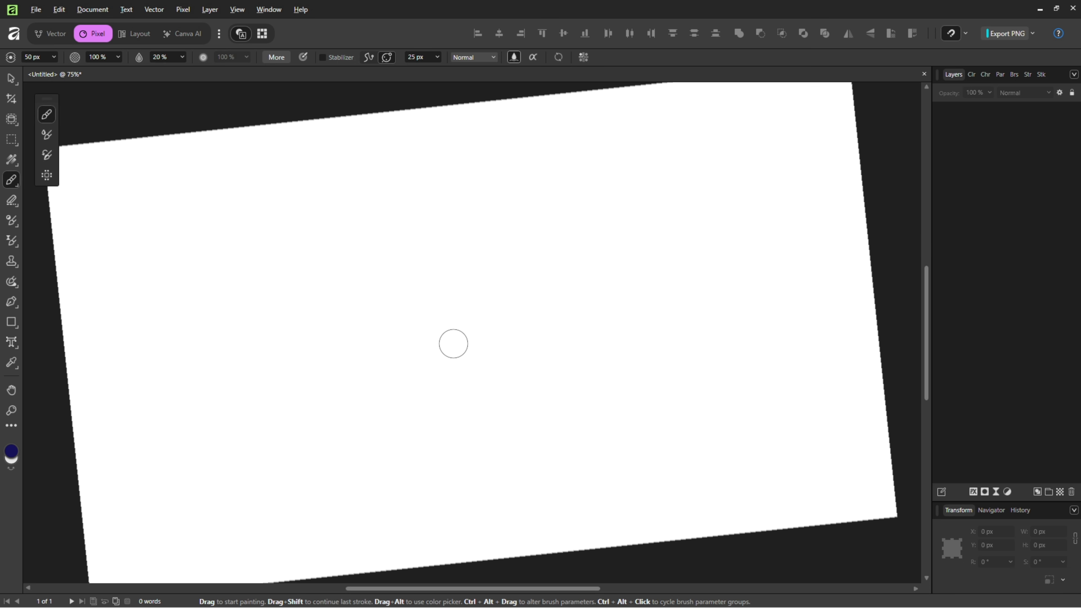
pyautogui.keyDown('alt'); pyautogui.scroll(-6, 453, 344); pyautogui.keyUp('alt')
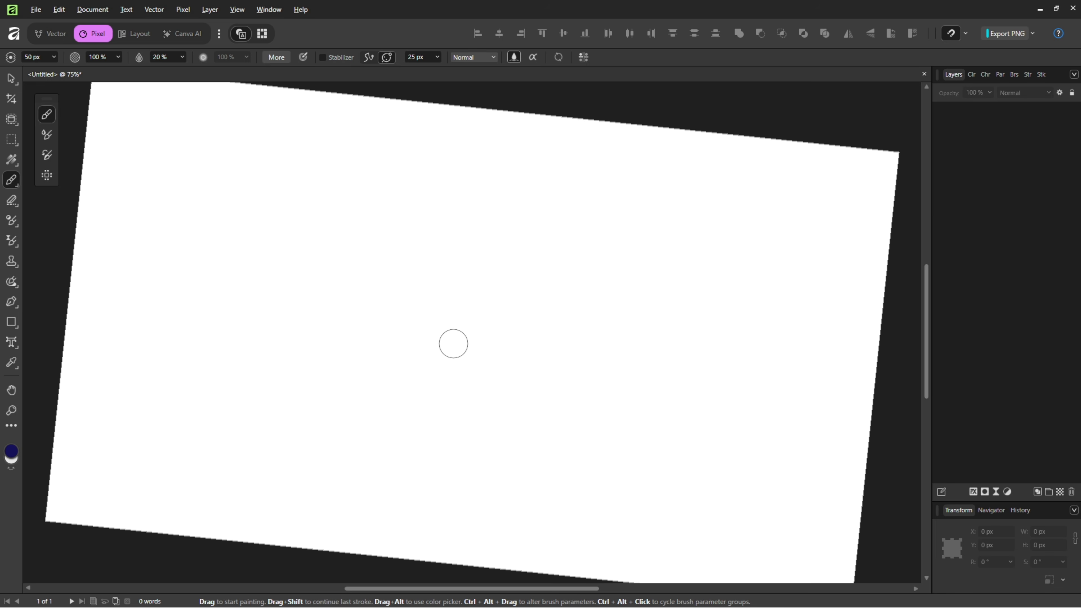
pyautogui.keyDown('ctrl'); pyautogui.scroll(-2, 453, 344); pyautogui.keyUp('ctrl')
pyautogui.keyDown('alt'); pyautogui.scroll(7, 454, 343); pyautogui.keyUp('alt')
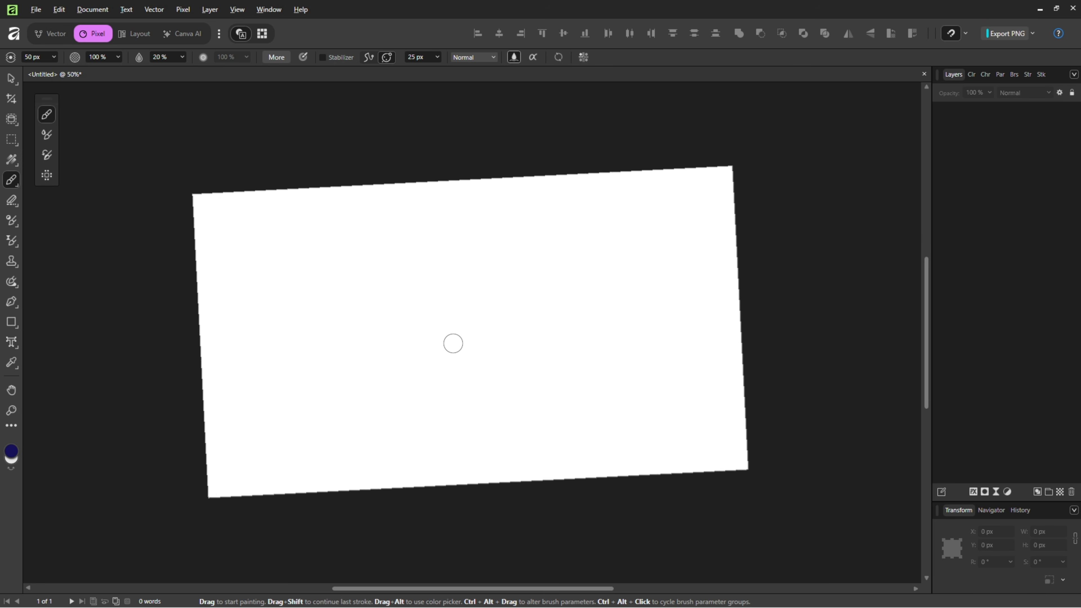
pyautogui.keyDown('alt'); pyautogui.scroll(-6, 453, 343); pyautogui.keyUp('alt')
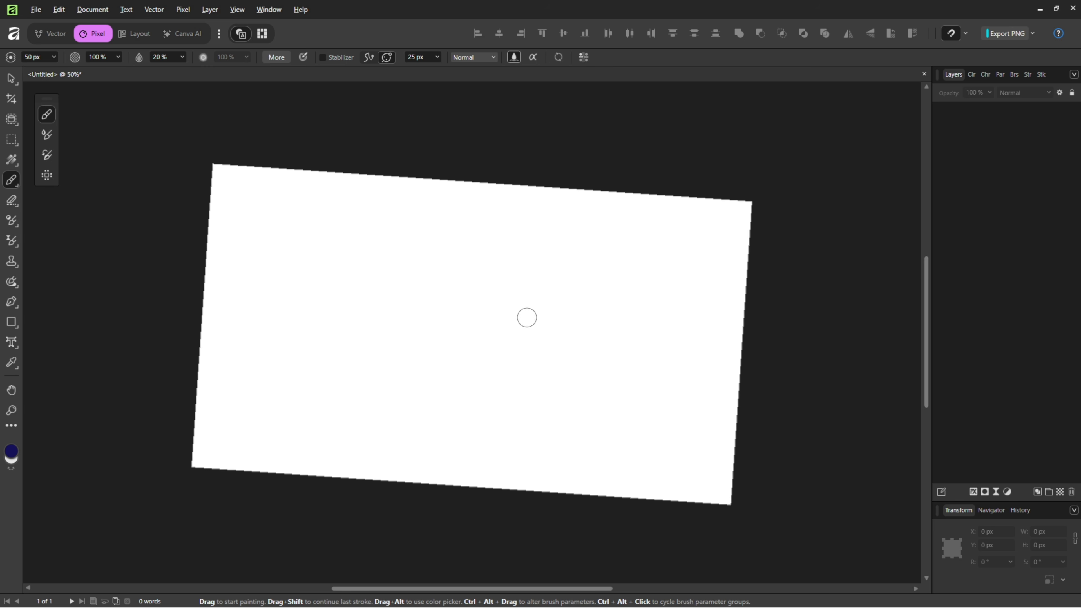
# Rotate the canvas back and forth around pivot points near its upper-right, lower-left, upper-left and lower-right corners.
pyautogui.keyDown('alt'); pyautogui.scroll(-4, 706, 238); pyautogui.keyUp('alt')
pyautogui.keyDown('alt'); pyautogui.scroll(2, 706, 238); pyautogui.keyUp('alt')
pyautogui.keyDown('alt'); pyautogui.scroll(2, 705, 238); pyautogui.keyUp('alt')
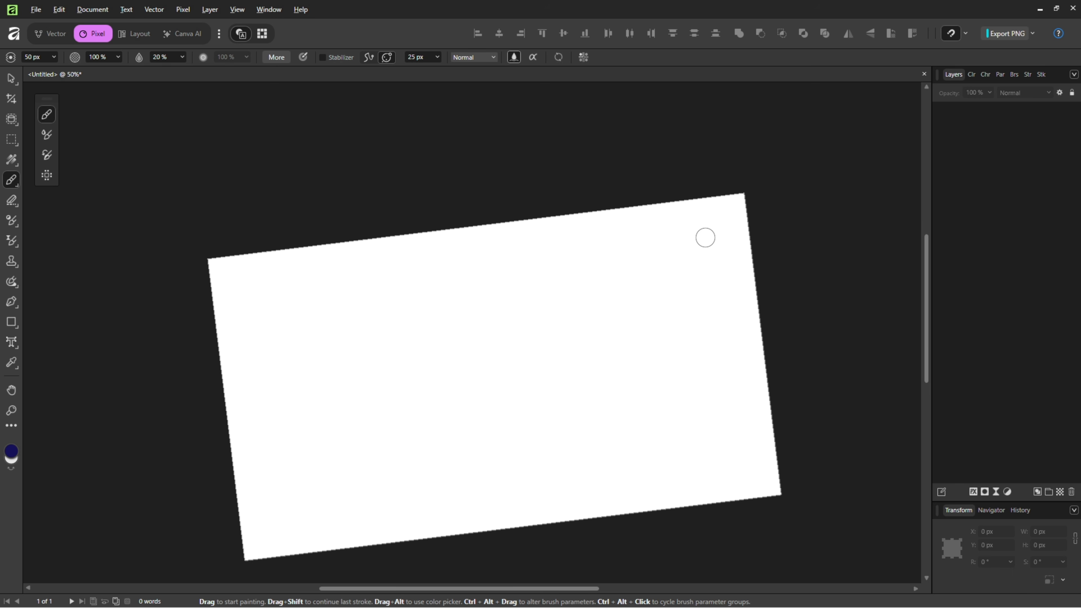
pyautogui.keyDown('alt'); pyautogui.scroll(-1, 301, 546); pyautogui.keyUp('alt')
pyautogui.keyDown('alt'); pyautogui.scroll(3, 302, 546); pyautogui.keyUp('alt')
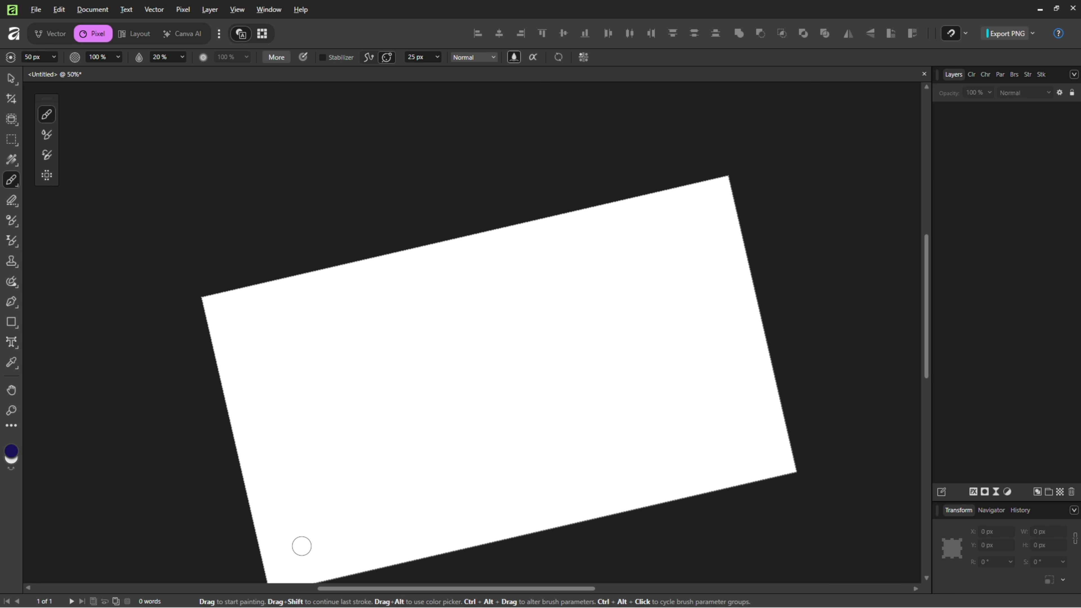
pyautogui.keyDown('alt'); pyautogui.scroll(-4, 237, 324); pyautogui.keyUp('alt')
pyautogui.keyDown('alt'); pyautogui.scroll(4, 239, 326); pyautogui.keyUp('alt')
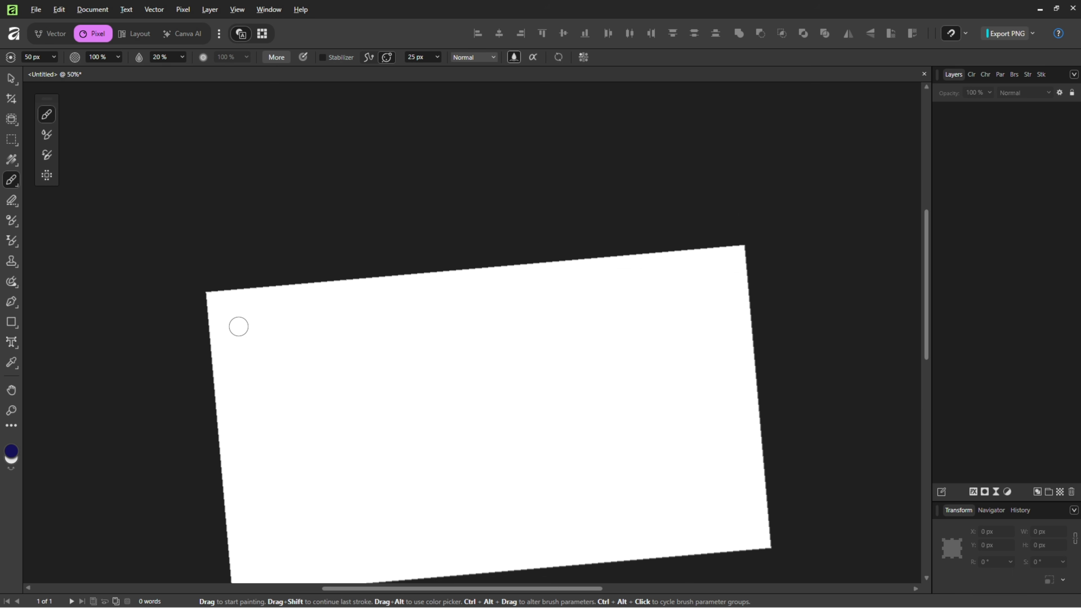
pyautogui.keyDown('alt'); pyautogui.scroll(-2, 771, 340); pyautogui.keyUp('alt')
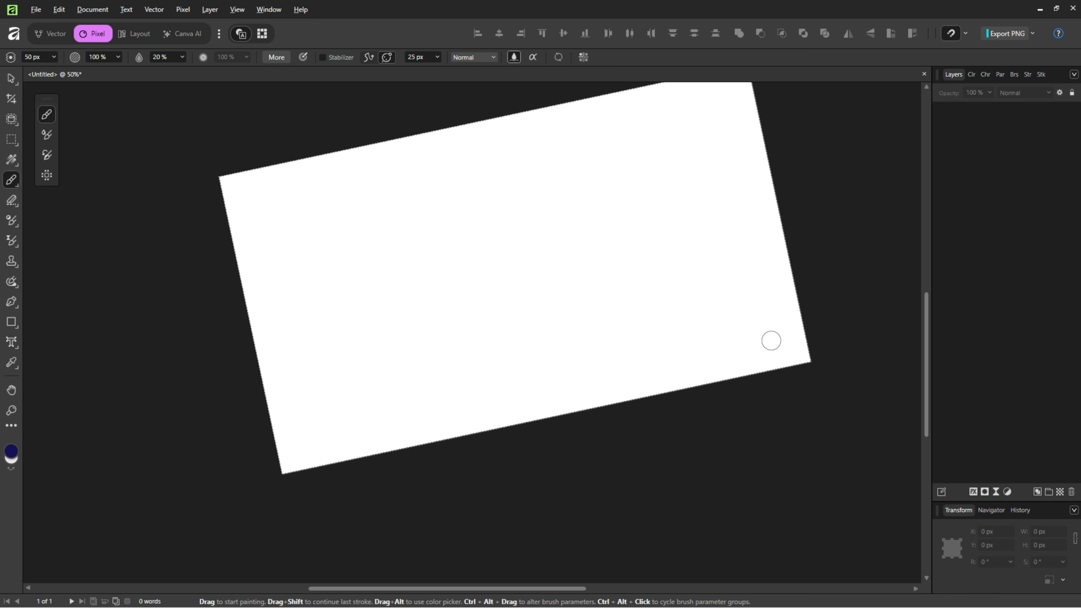
pyautogui.keyDown('alt'); pyautogui.scroll(-2, 264, 200); pyautogui.keyUp('alt')
pyautogui.keyDown('alt'); pyautogui.scroll(3, 498, 309); pyautogui.keyUp('alt')
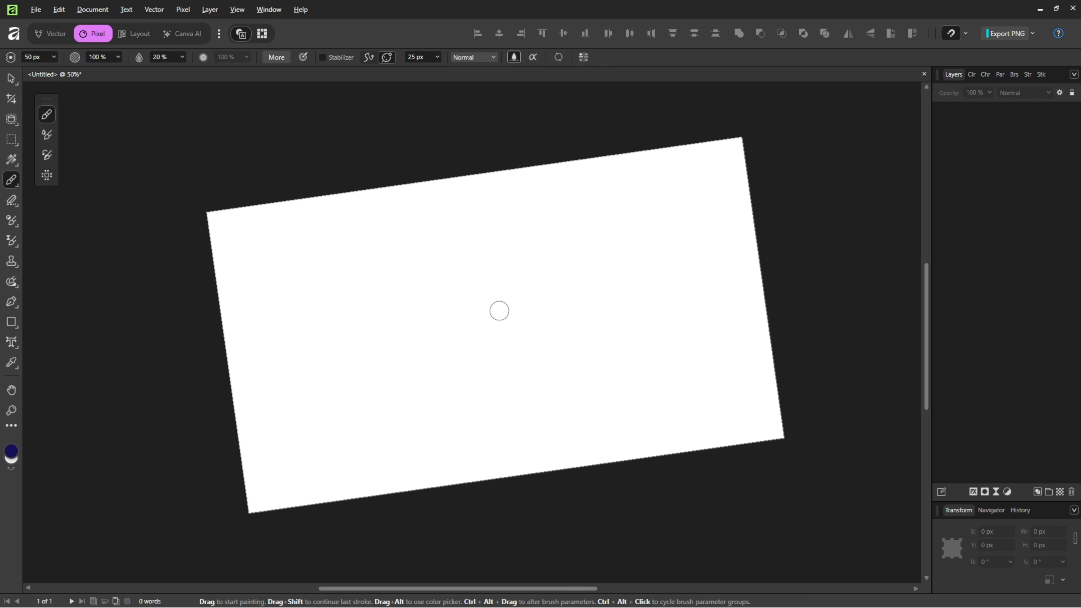
# Swing the canvas both ways around its centre and return it to a level orientation.
pyautogui.keyDown('alt'); pyautogui.scroll(-2, 644, 319); pyautogui.keyUp('alt')
pyautogui.keyDown('alt'); pyautogui.scroll(-1, 482, 338); pyautogui.keyUp('alt')
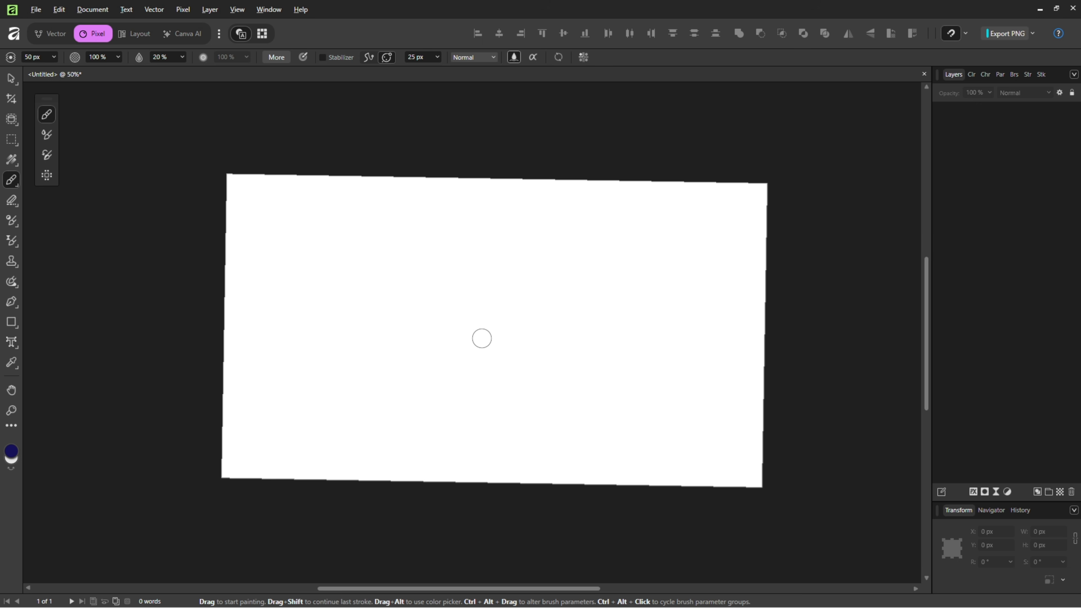
pyautogui.keyDown('alt'); pyautogui.scroll(3, 482, 338); pyautogui.keyUp('alt')
pyautogui.keyDown('alt'); pyautogui.scroll(-5, 482, 338); pyautogui.keyUp('alt')
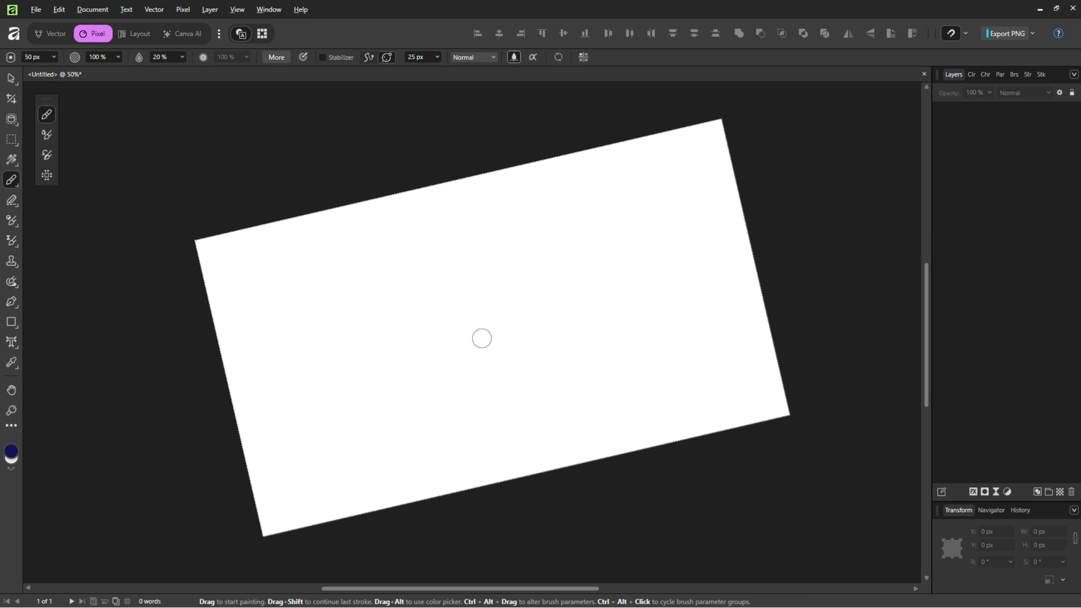
pyautogui.keyDown('alt'); pyautogui.scroll(1, 482, 339); pyautogui.keyUp('alt')
pyautogui.keyDown('alt'); pyautogui.scroll(2, 482, 338); pyautogui.keyUp('alt')
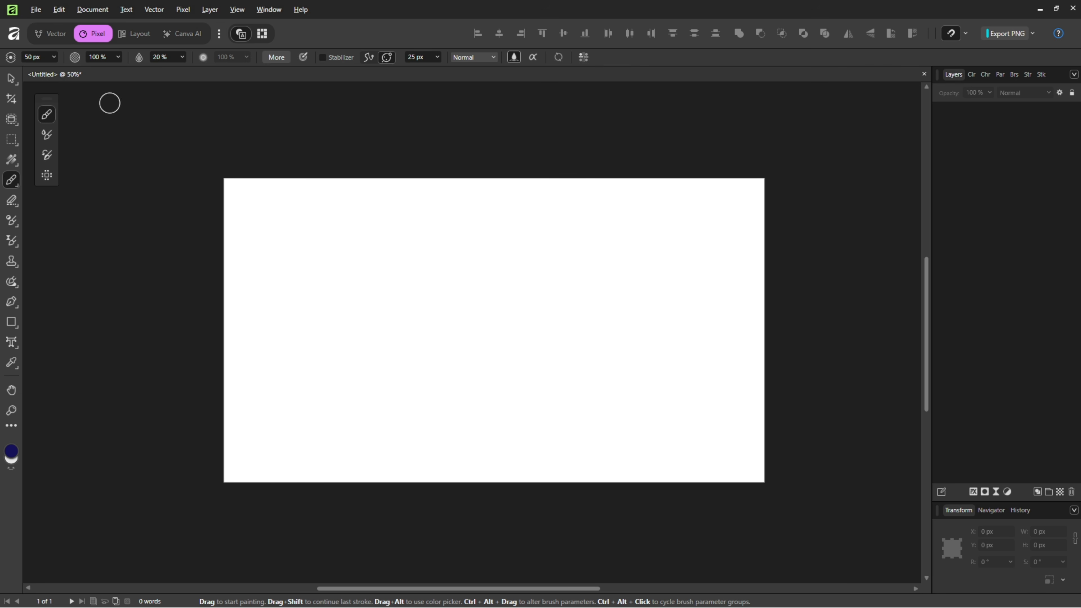
# Switch to the vector workspace and insert two document-sized 1920 × 1080 px artboards with the Artboard tool.
pyautogui.click(63, 39)
pyautogui.click(17, 100)
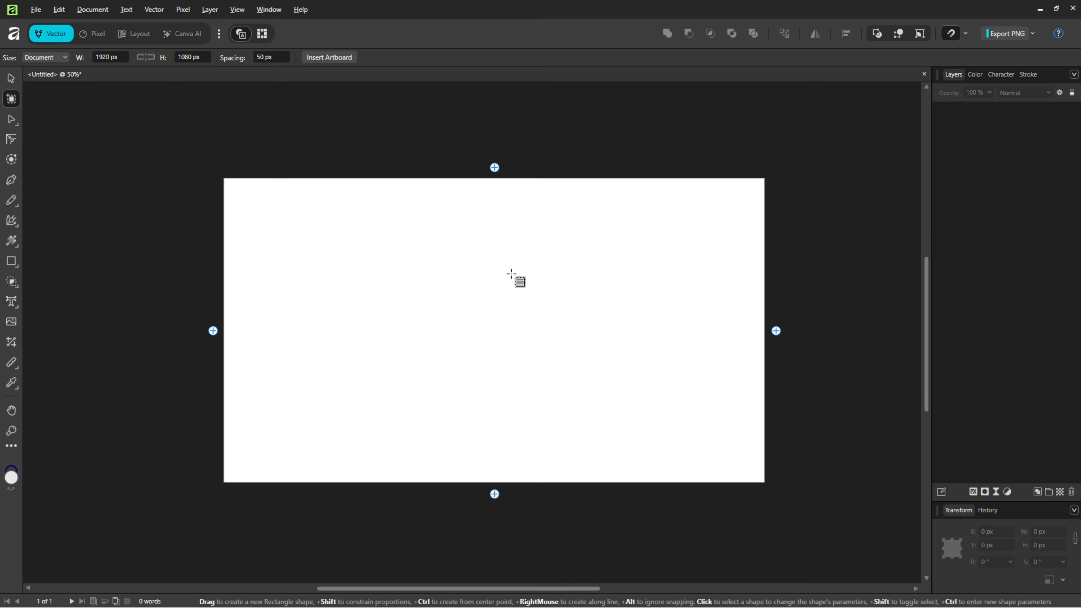
pyautogui.moveTo(514, 277); pyautogui.dragTo(332, 211)
pyautogui.click(330, 58)
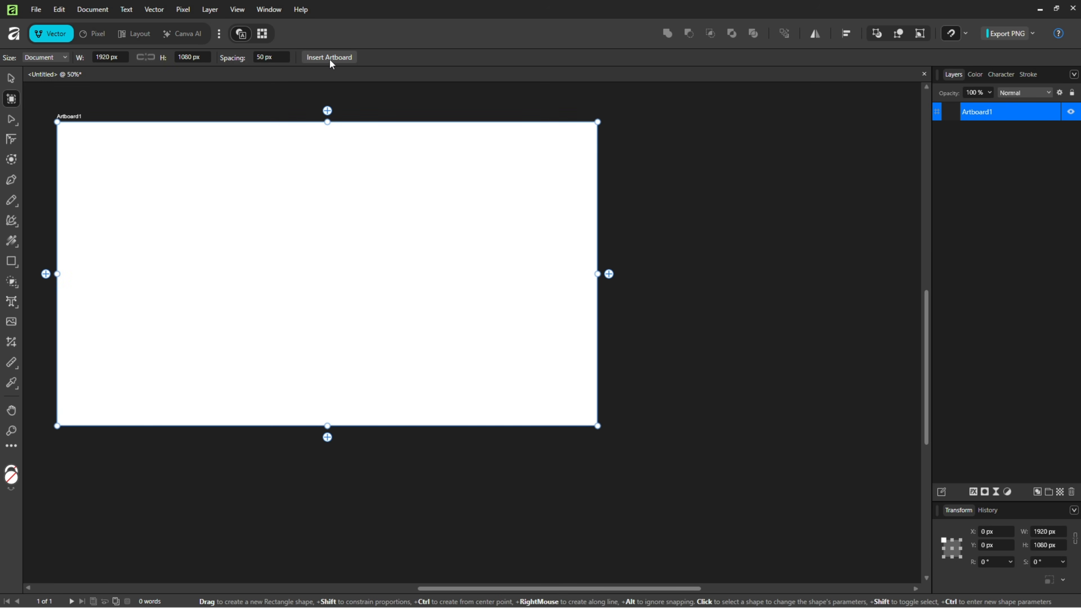
pyautogui.click(329, 58)
pyautogui.scroll(-3, 717, 289)
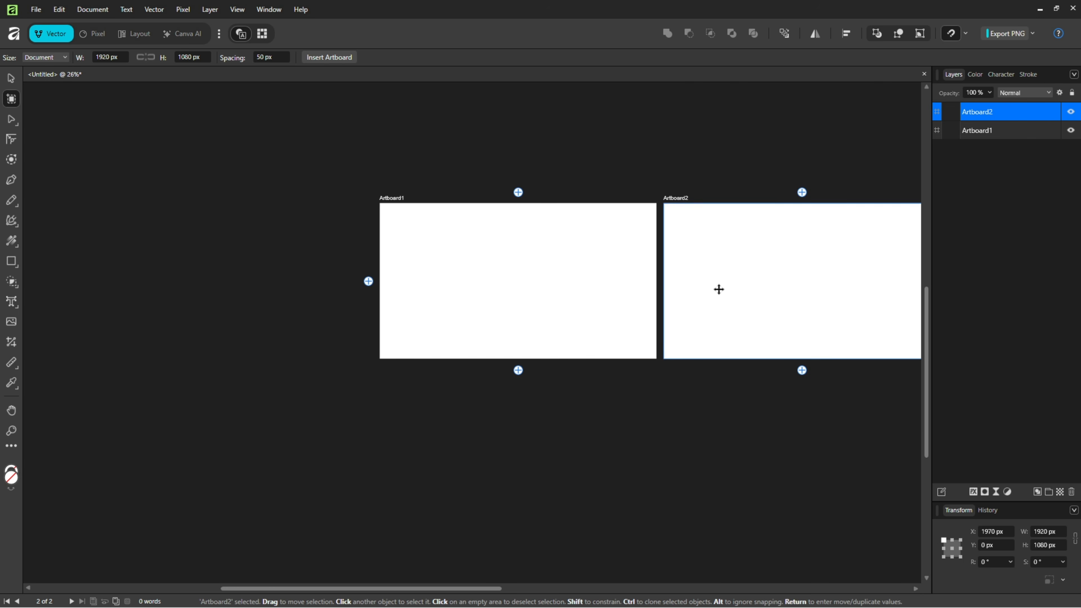
pyautogui.moveTo(717, 290); pyautogui.dragTo(609, 287)
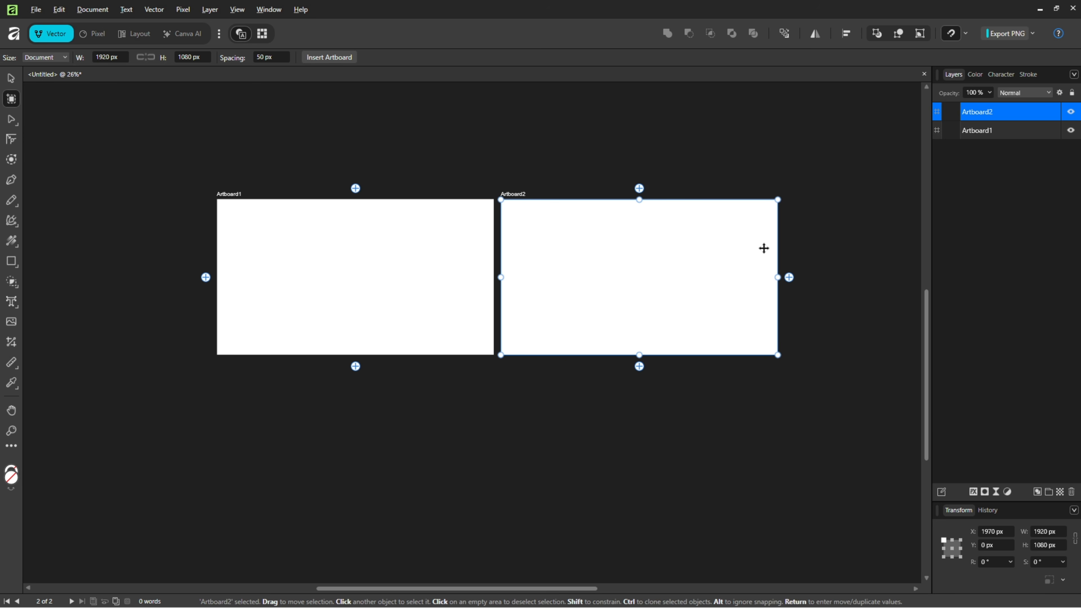
# Rotate the view with both artboards in either direction to test the scroll-wheel rotation, ending with it level.
pyautogui.scroll(-3, 764, 248)
pyautogui.scroll(5, 764, 248)
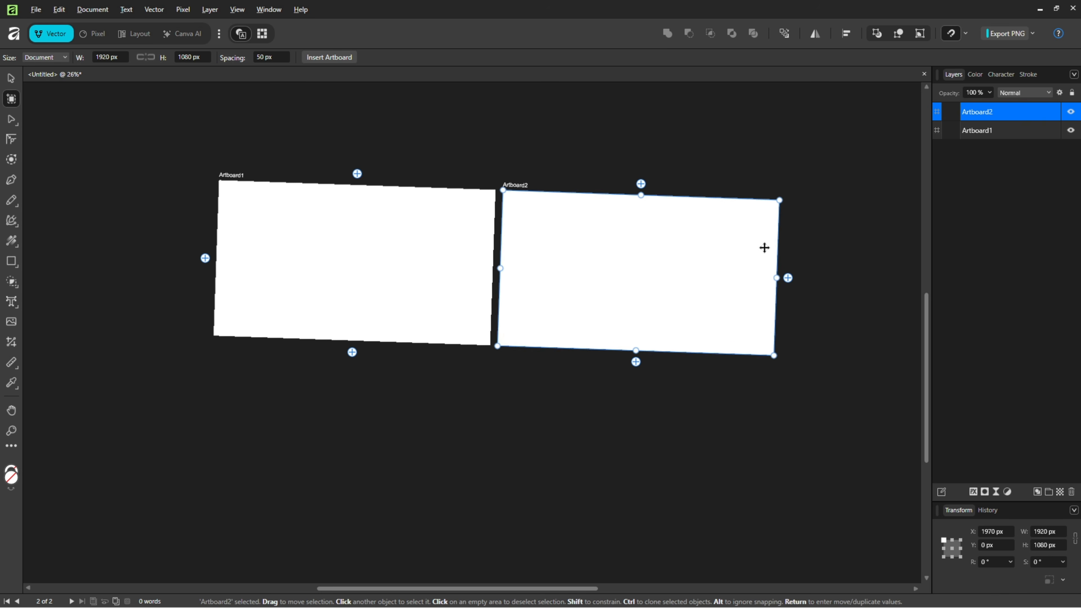
pyautogui.scroll(2, 765, 248)
pyautogui.scroll(-2, 287, 365)
pyautogui.scroll(3, 287, 365)
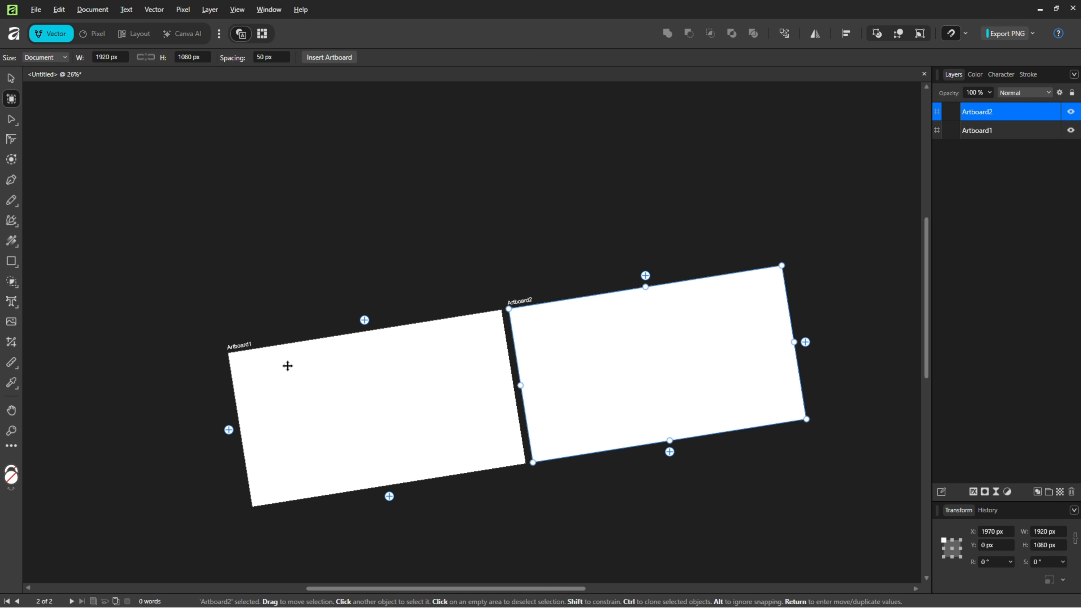
pyautogui.scroll(-4, 668, 317)
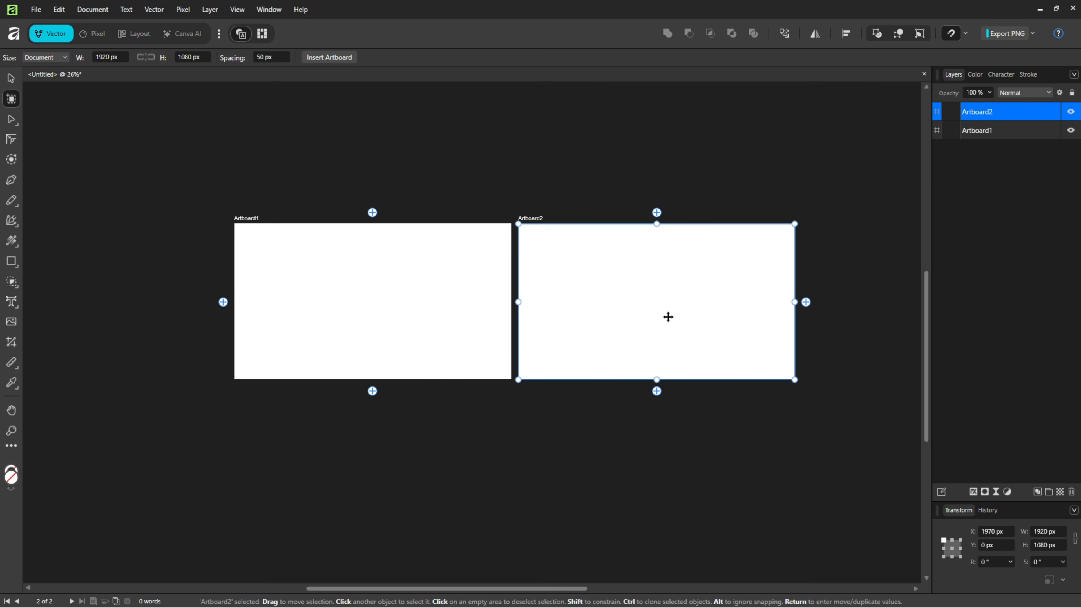
# Delete the second artboard, keeping only the first one.
pyautogui.press('Delete')
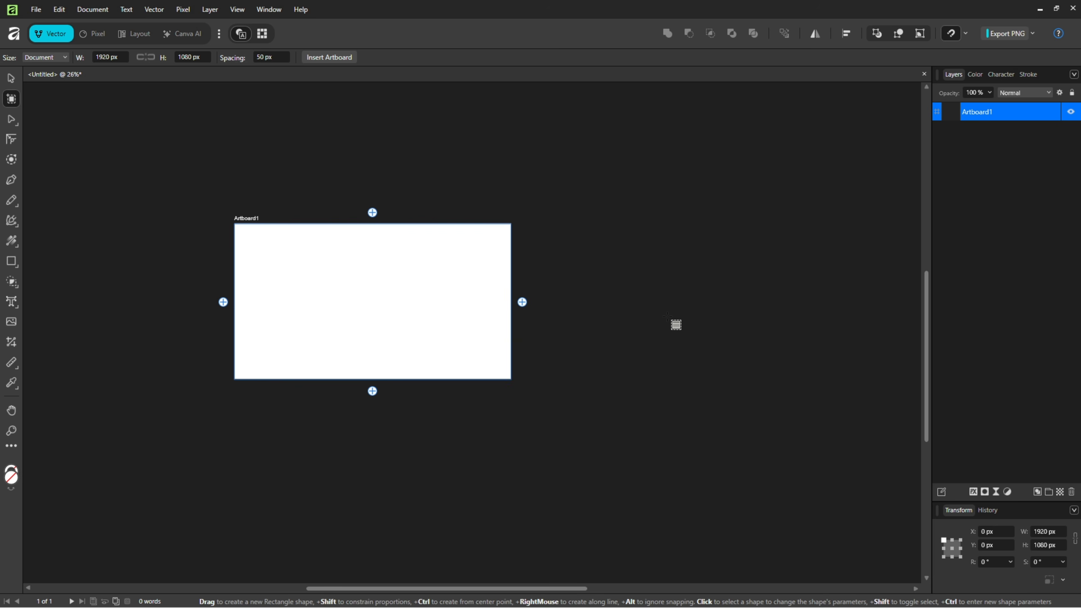
pyautogui.hotkey('ctrl', '0')
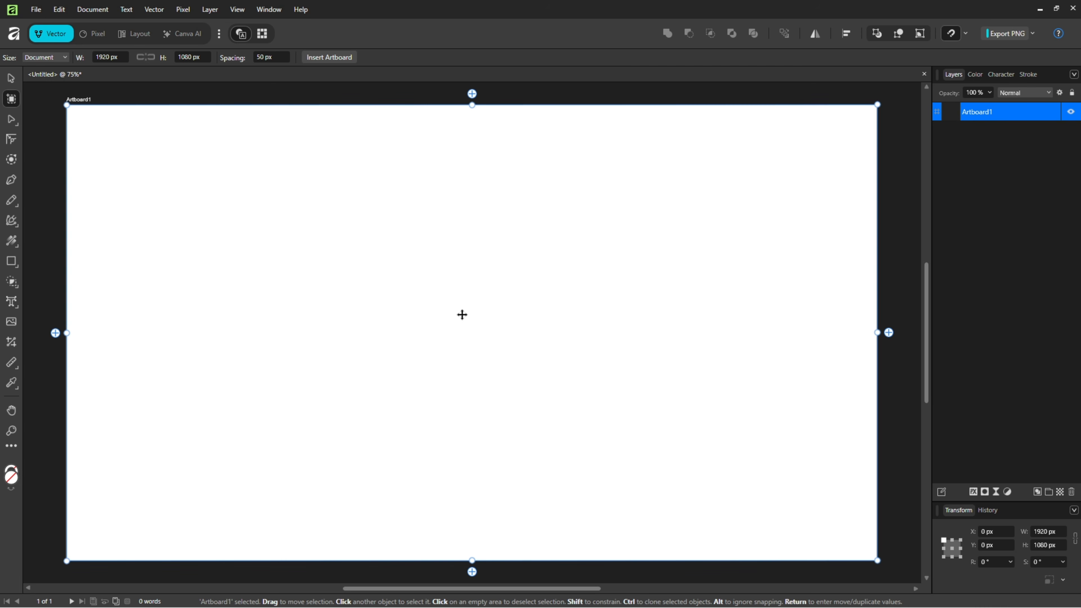
# Switch to the pixel workspace and paint three slanted dark blue strokes across the artboard's lower middle with the 50 px brush.
pyautogui.click(101, 33)
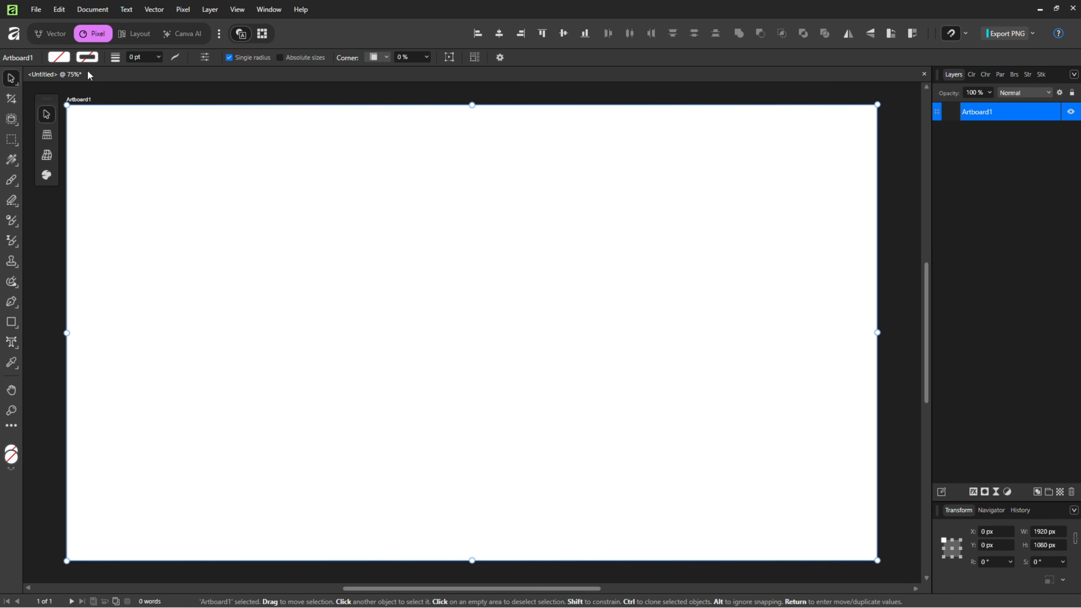
pyautogui.click(12, 180)
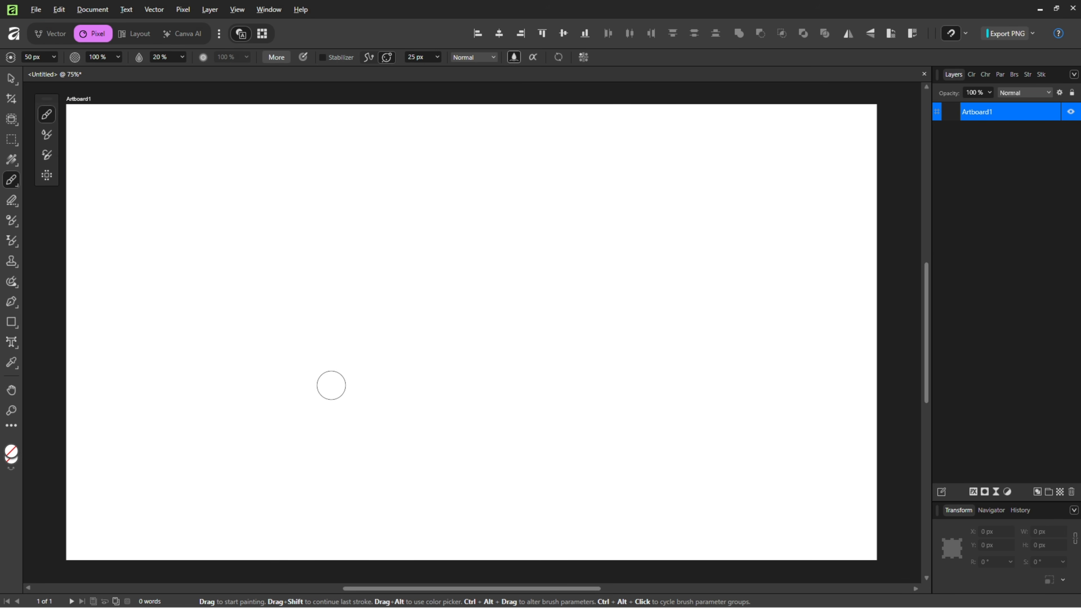
pyautogui.moveTo(331, 383); pyautogui.dragTo(508, 352)
pyautogui.moveTo(375, 407); pyautogui.dragTo(566, 373)
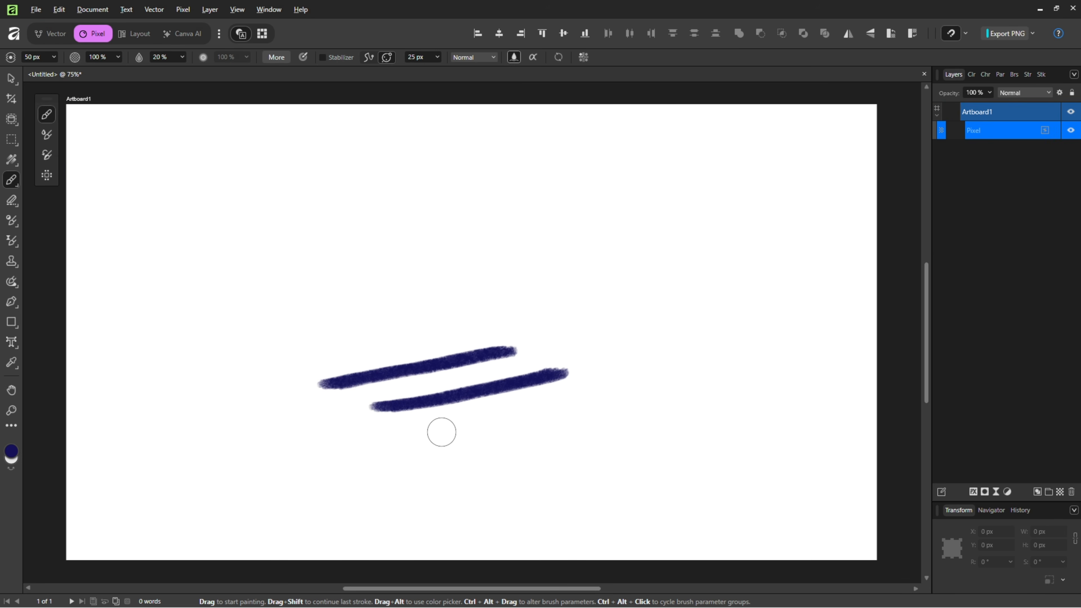
pyautogui.moveTo(420, 437); pyautogui.dragTo(634, 388)
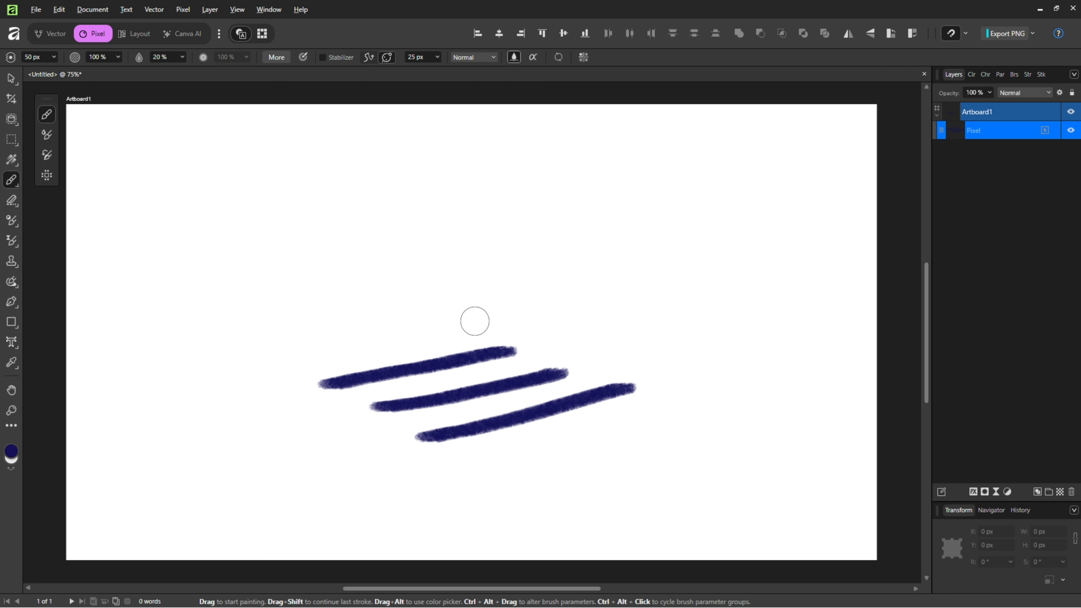
# Rotate the canvas clockwise and paint three strokes that run horizontally on screen, beside the earlier ones.
pyautogui.scroll(-6, 475, 322)
pyautogui.scroll(-4, 474, 321)
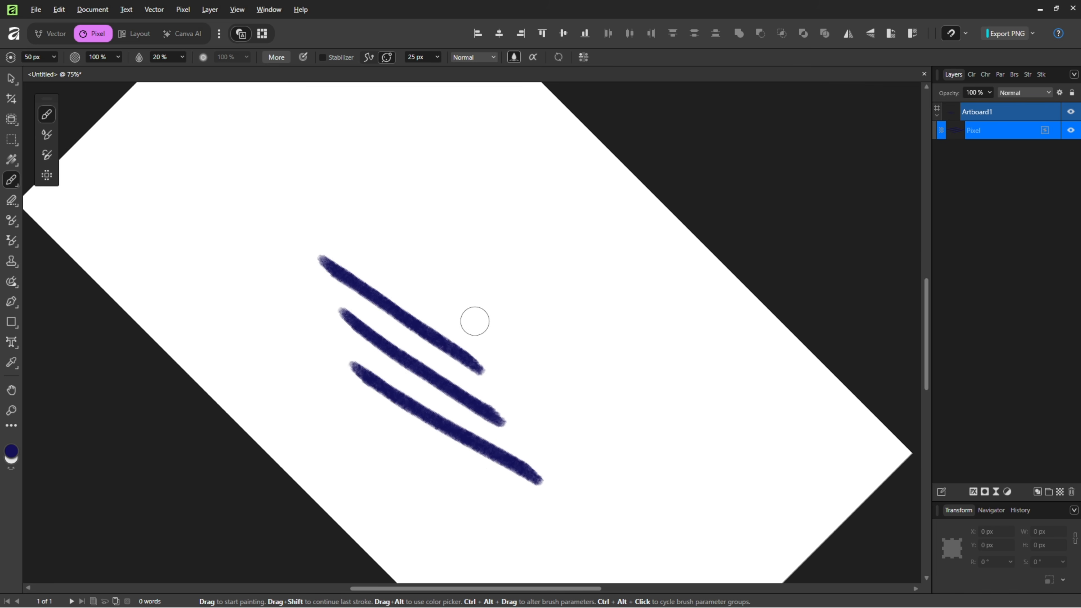
pyautogui.moveTo(470, 317); pyautogui.dragTo(657, 318)
pyautogui.moveTo(520, 359); pyautogui.dragTo(690, 360)
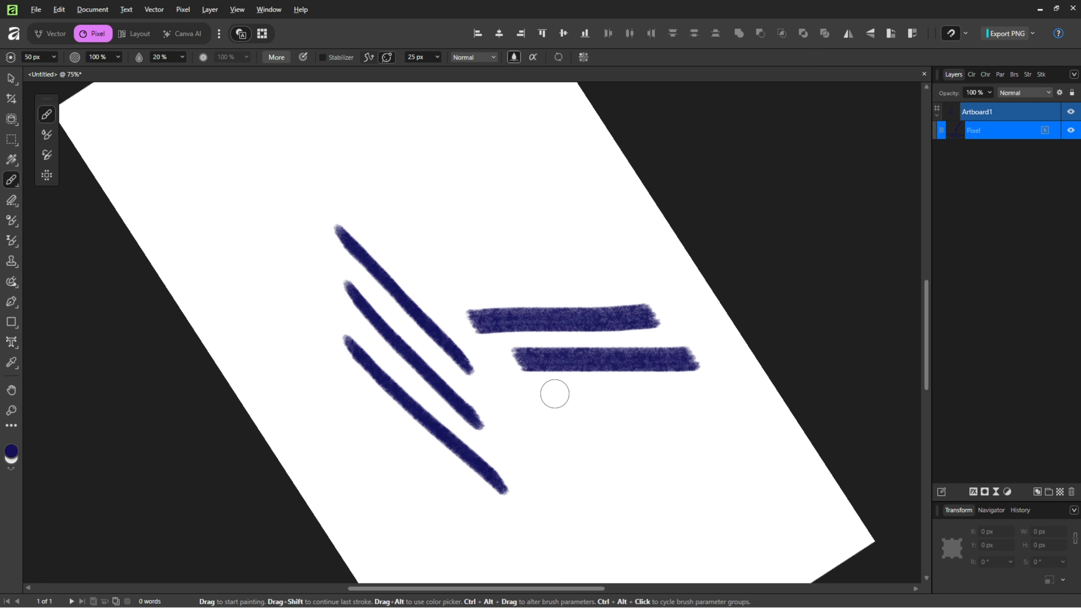
pyautogui.moveTo(545, 406); pyautogui.dragTo(704, 405)
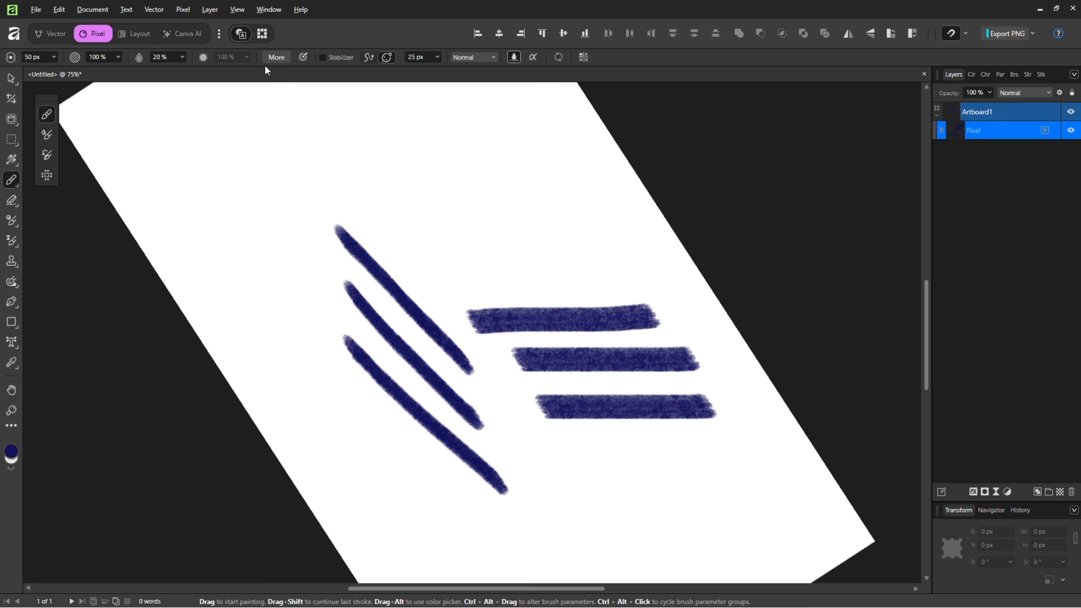
# Look up the command and shortcut for resetting the canvas rotation.
pyautogui.click(237, 9)
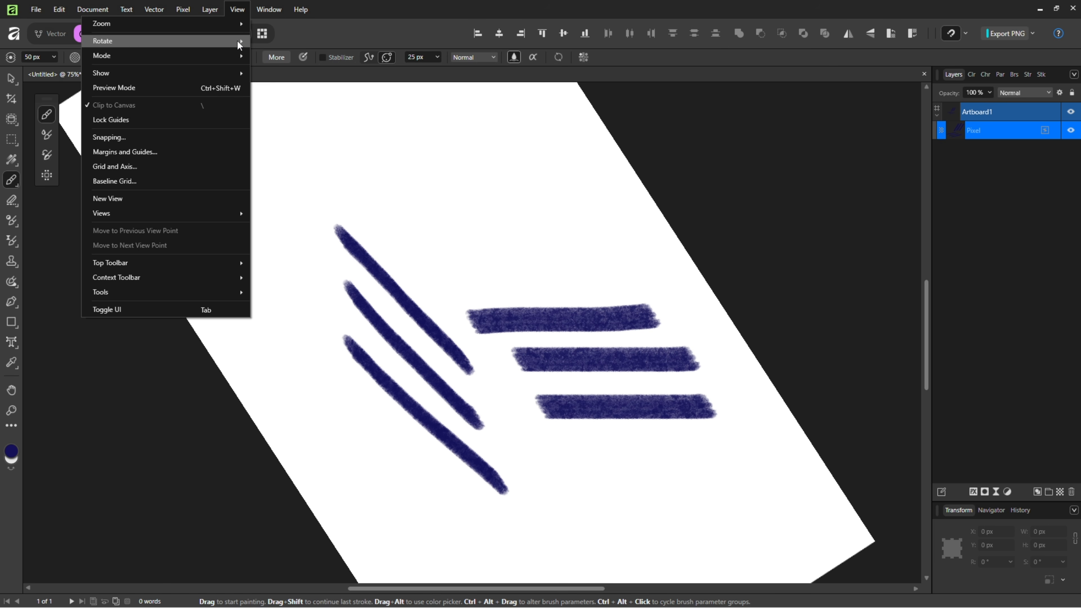
pyautogui.moveTo(238, 40)
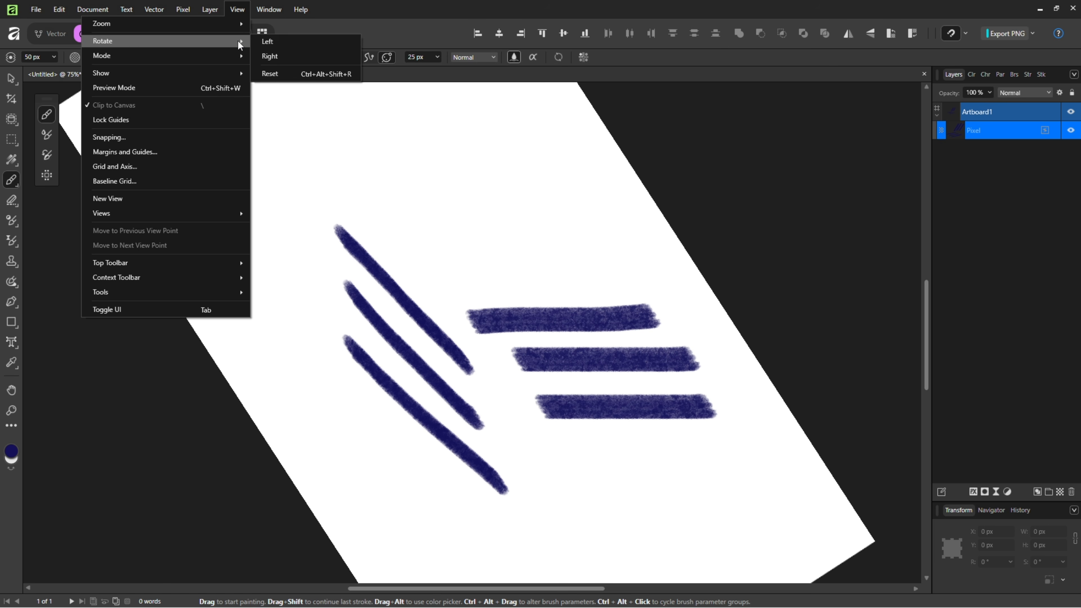
pyautogui.click(289, 74)
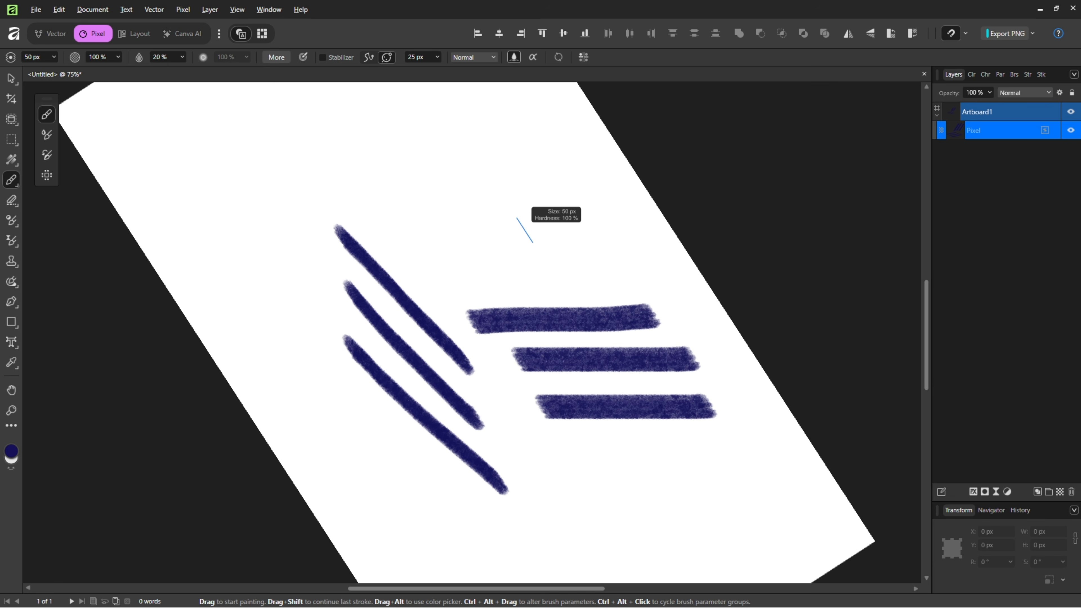